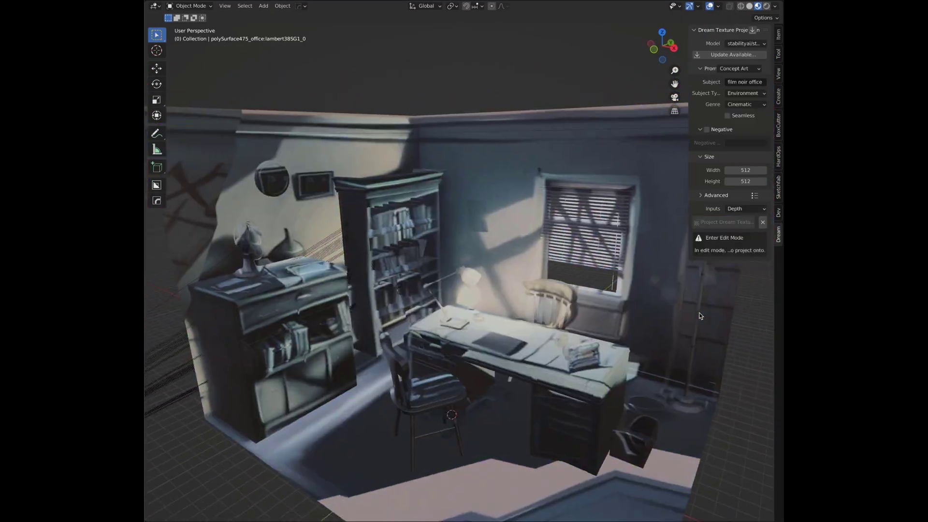
Set the prompt subject to Salami Pizza and project the dream texture onto the selected faces of the pizza disc
type("Salami Pizza")
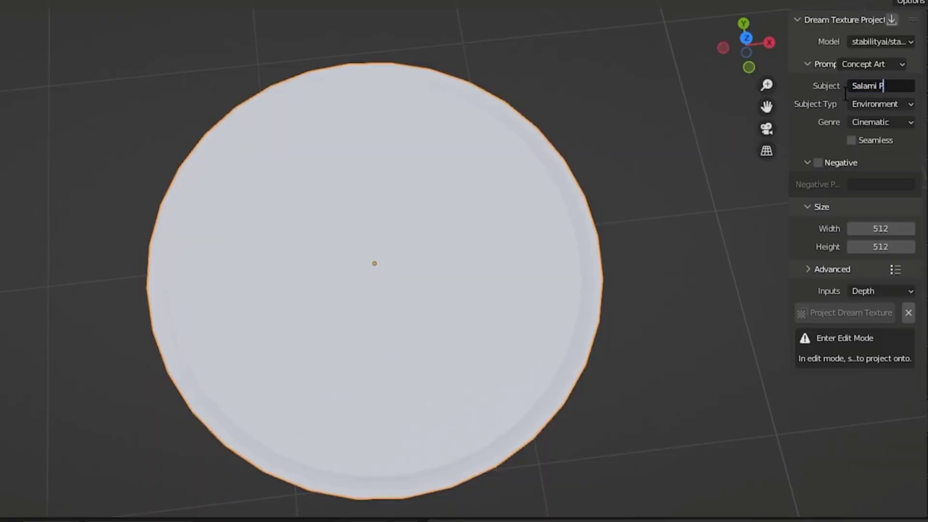
key("Return")
key("Tab")
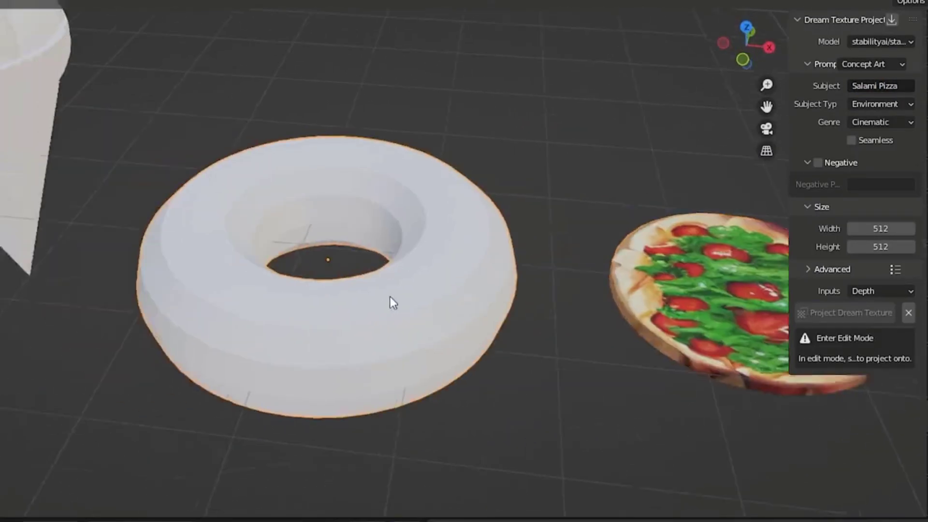
key("Tab")
Set the prompt subject to a pink donut with sprinkles and project the dream texture onto the torus mesh
left_click(881, 86)
type("Donut with Spr")
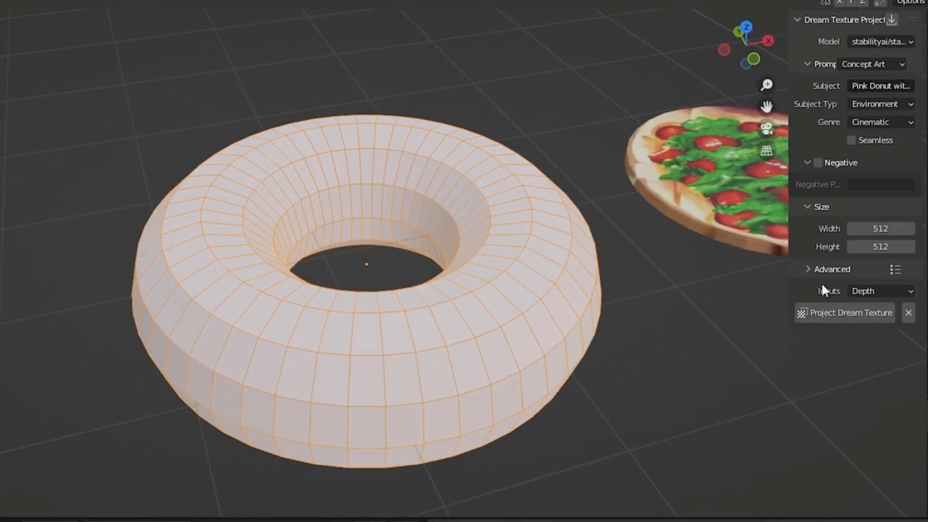
left_click(824, 313)
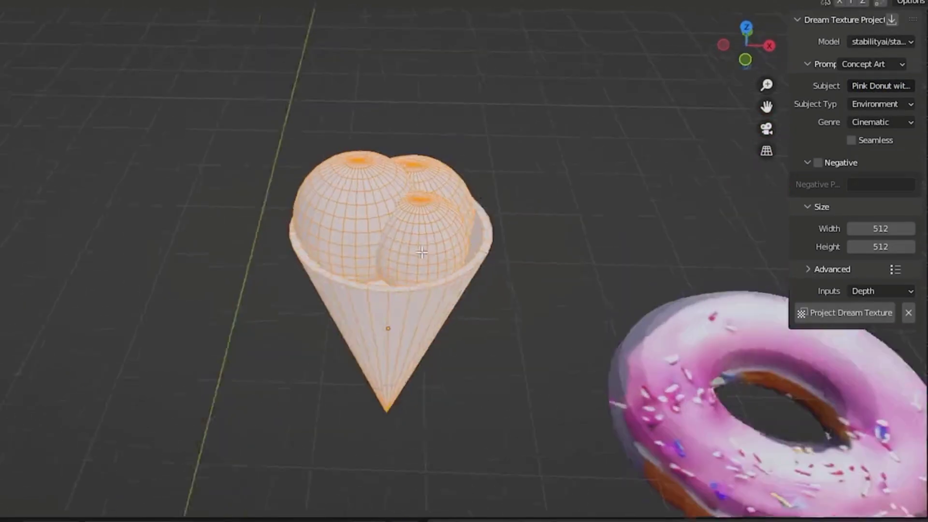
Set the prompt subject to Icecream Cone and project the dream texture onto the cone with three scoops
left_click(880, 86)
type("Icecream Cone")
left_click(846, 313)
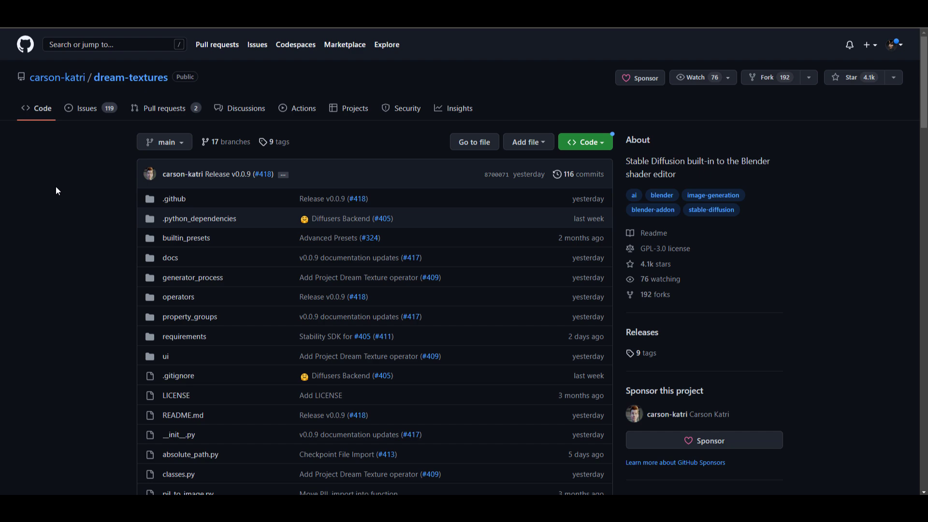
Review the v0.0.9 Windows installation options on the dream-textures GitHub releases page and the Dream Textures product page on Blender Market
scroll(55, 187, "down", 10)
left_click(183, 165)
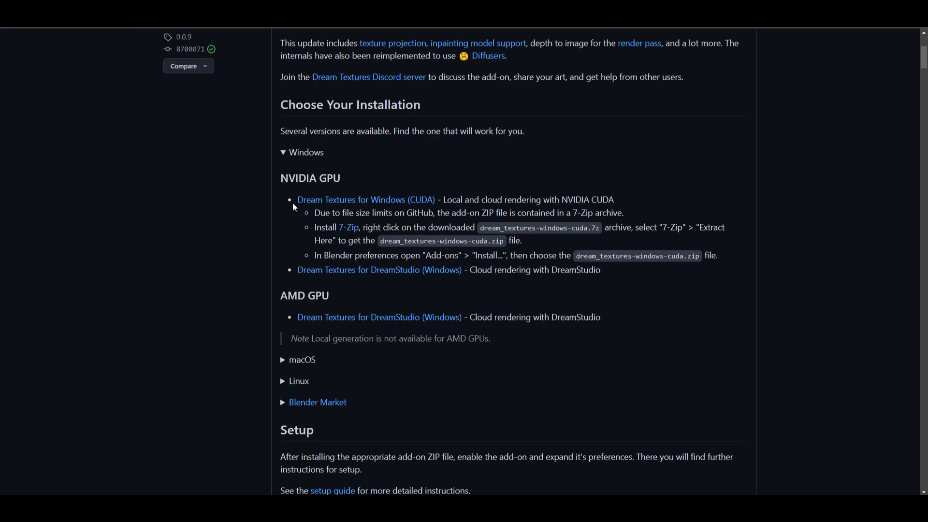
scroll(293, 207, "up", 3)
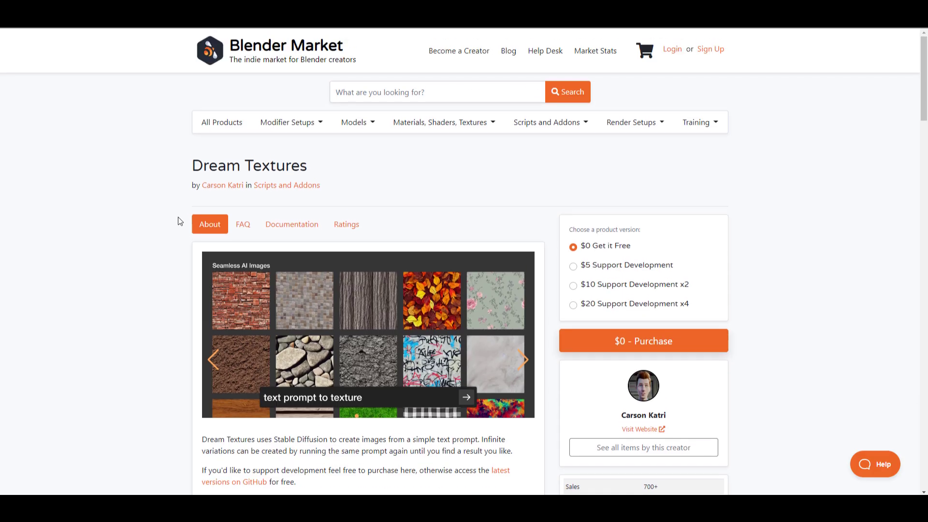
scroll(134, 220, "down", 2)
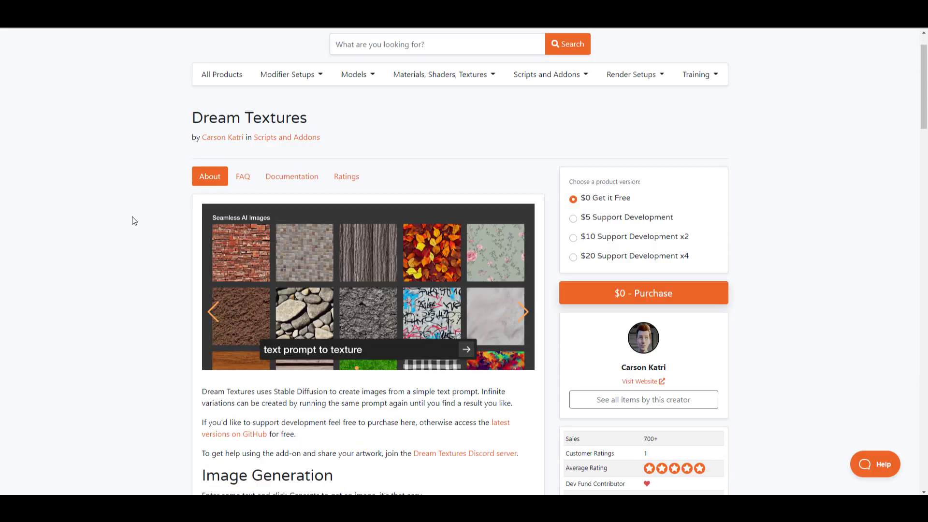
scroll(134, 220, "down", 1)
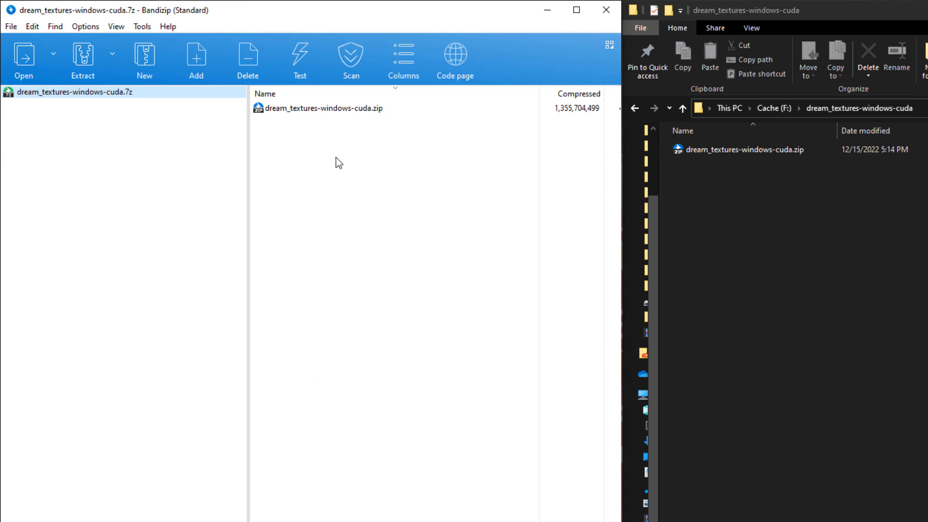
Select dream_textures-windows-cuda.zip in the Bandizip archive, and launch Blender 3.4 with its splash screen dismissed
left_click(285, 109)
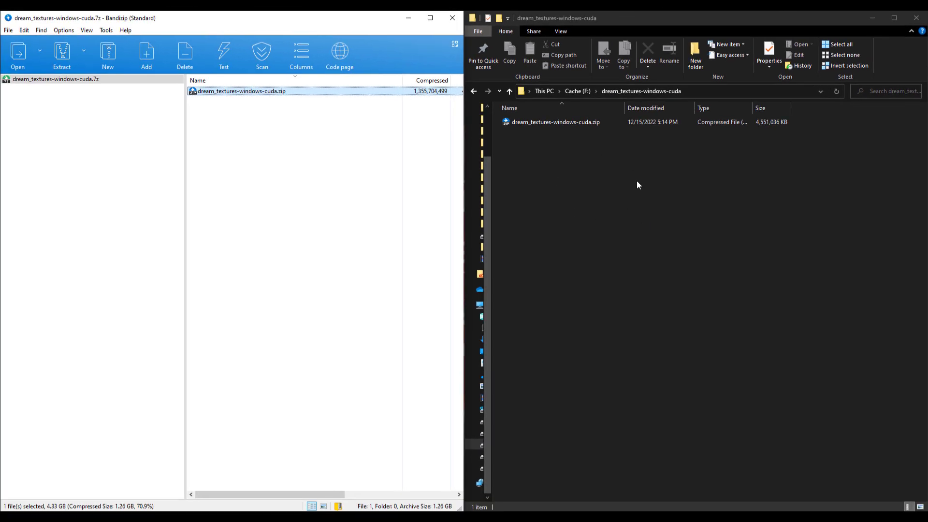
key("super")
type("Blender 3.4")
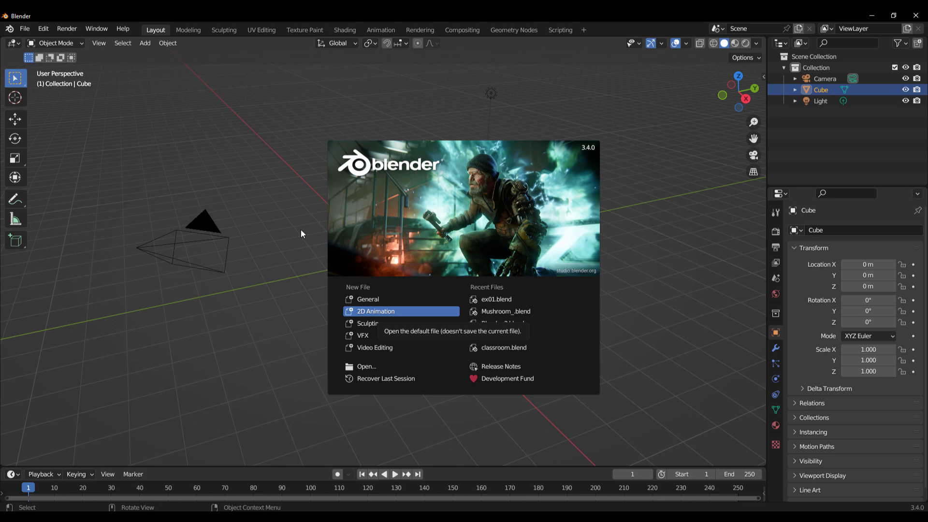
left_click(312, 306)
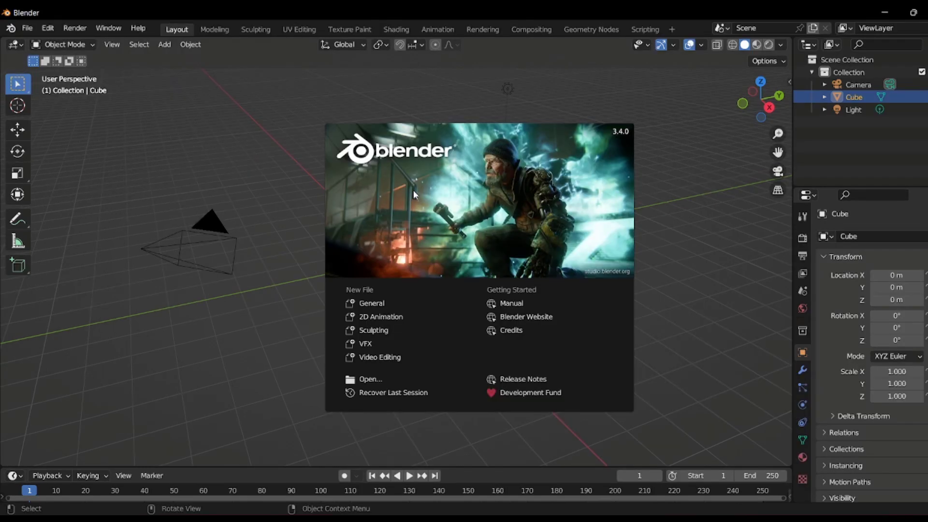
left_click(164, 139)
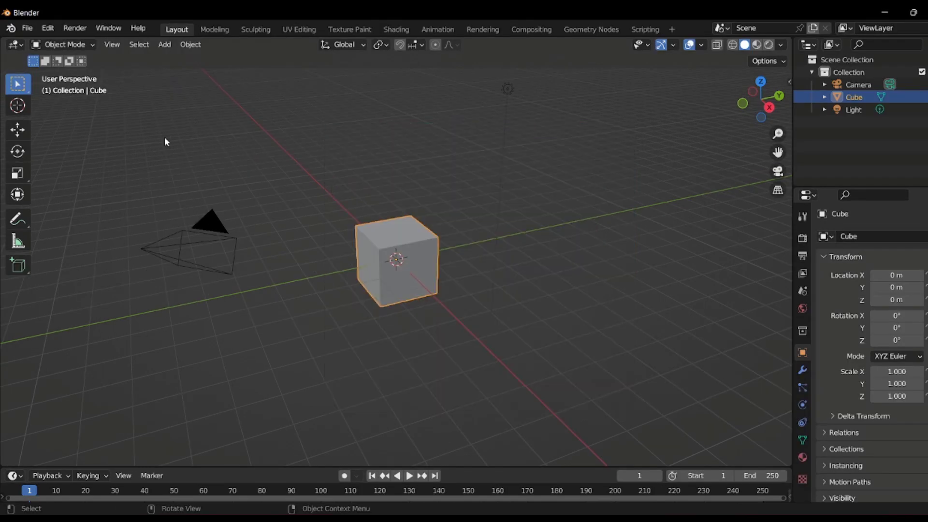
Install the Dream Textures add-on from dream_textures-windows-cuda.zip in the preferences, and enable it with its details expanded
left_click(49, 28)
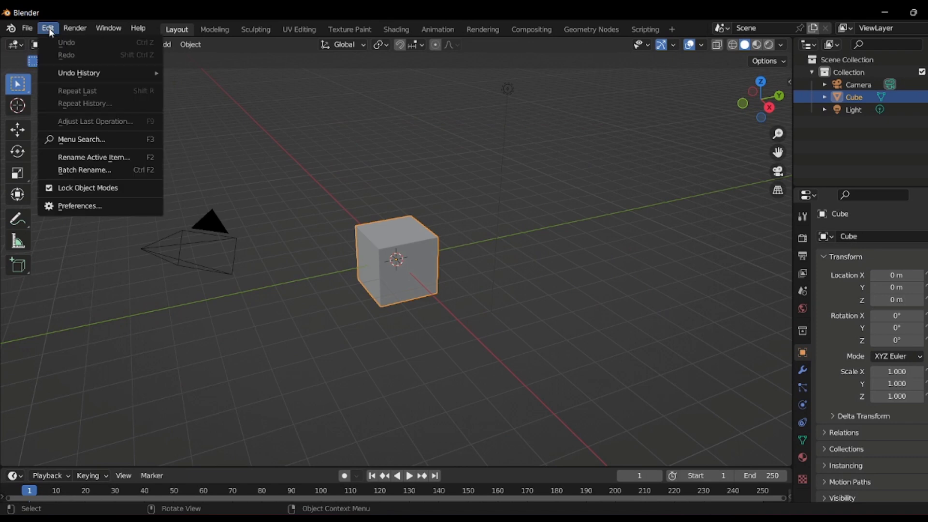
left_click(63, 207)
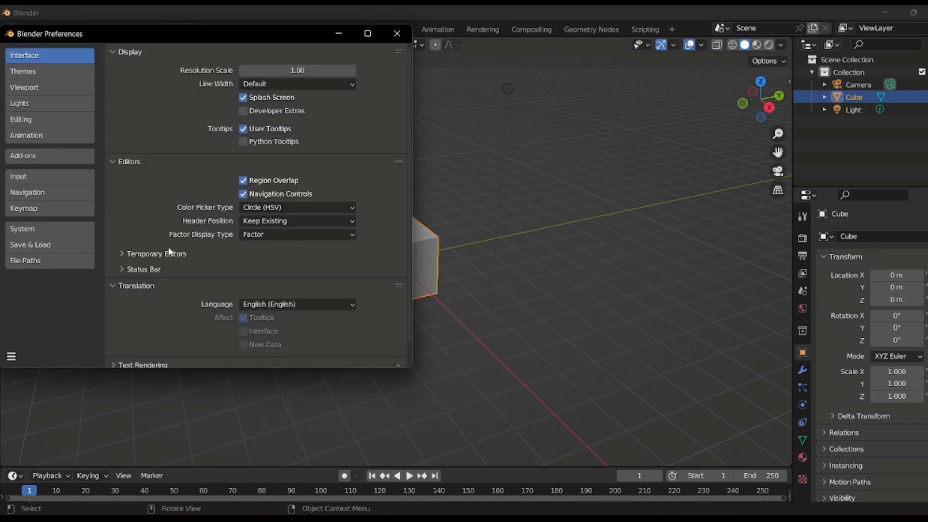
left_click(55, 156)
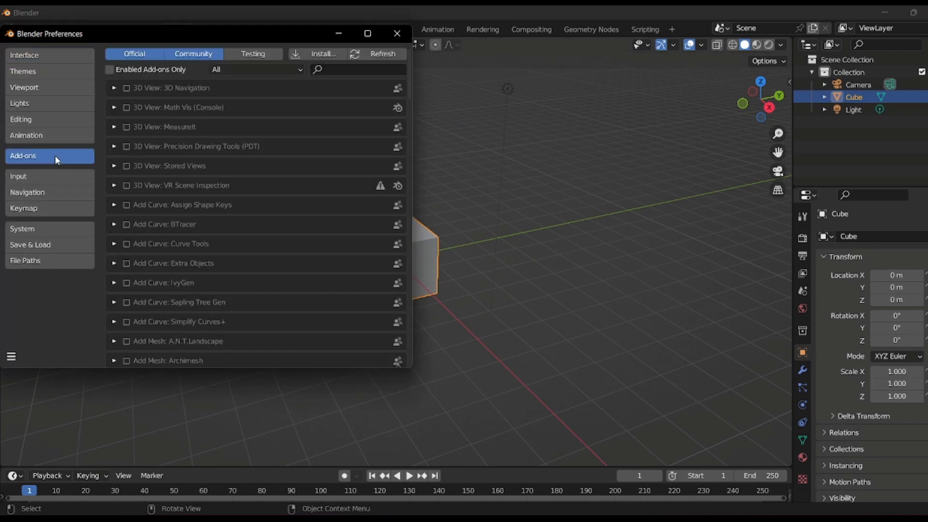
left_click(316, 60)
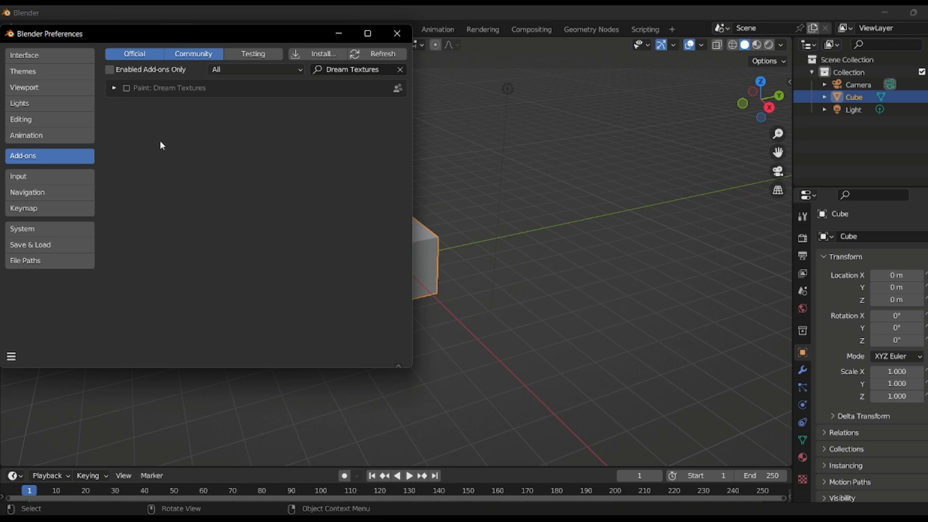
left_click(115, 88)
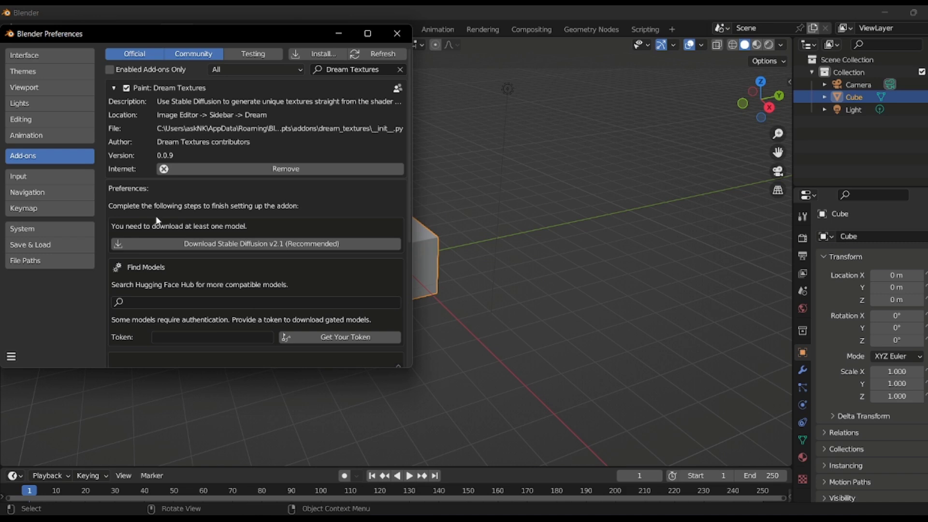
Download the recommended Stable Diffusion v2.1 model in the Dream Textures add-on preferences
scroll(158, 227, "down", 5)
scroll(156, 230, "down", 2)
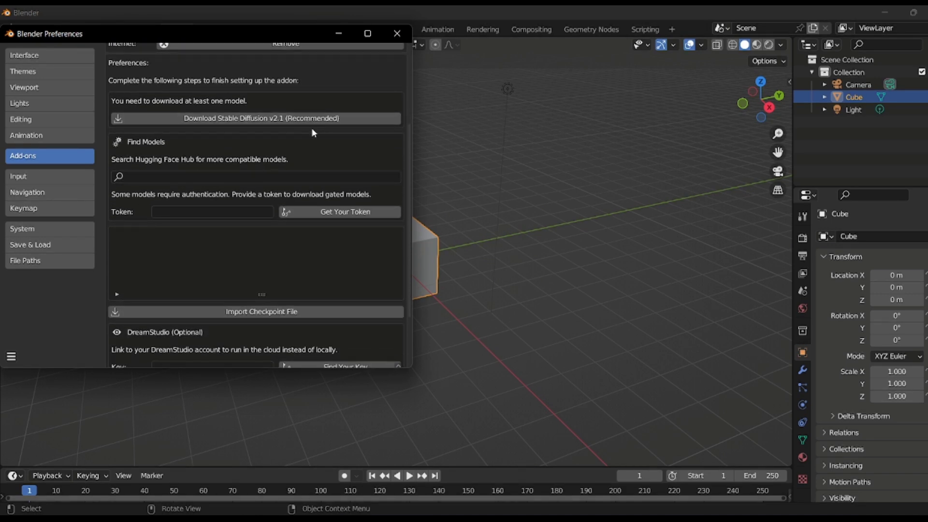
left_click(289, 117)
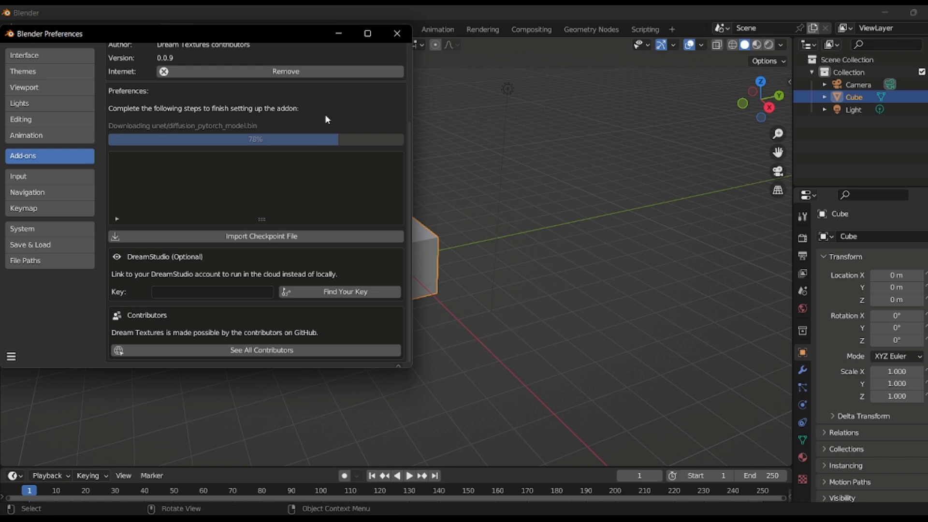
left_click(727, 96)
Search the Hugging Face Hub models for "depth" and download stabilityai/stable-diffusion-2-depth
left_click(286, 202)
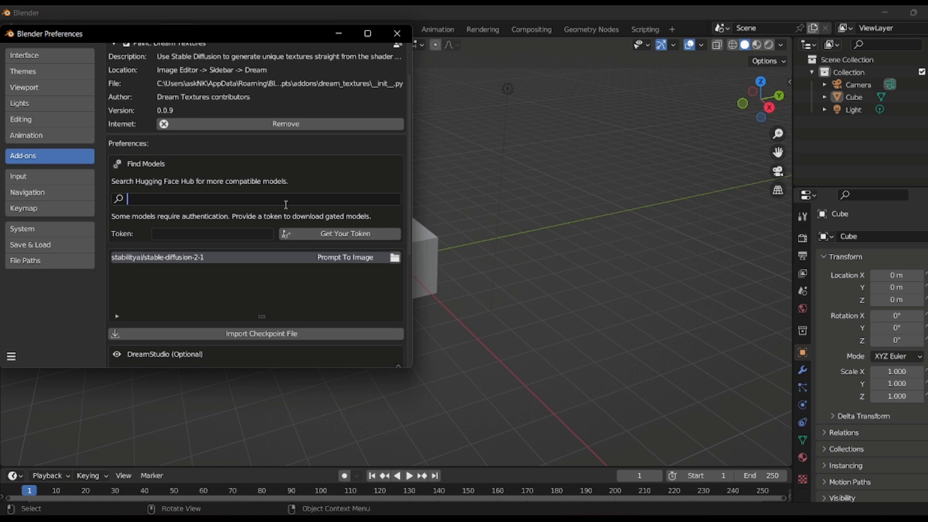
key("Return")
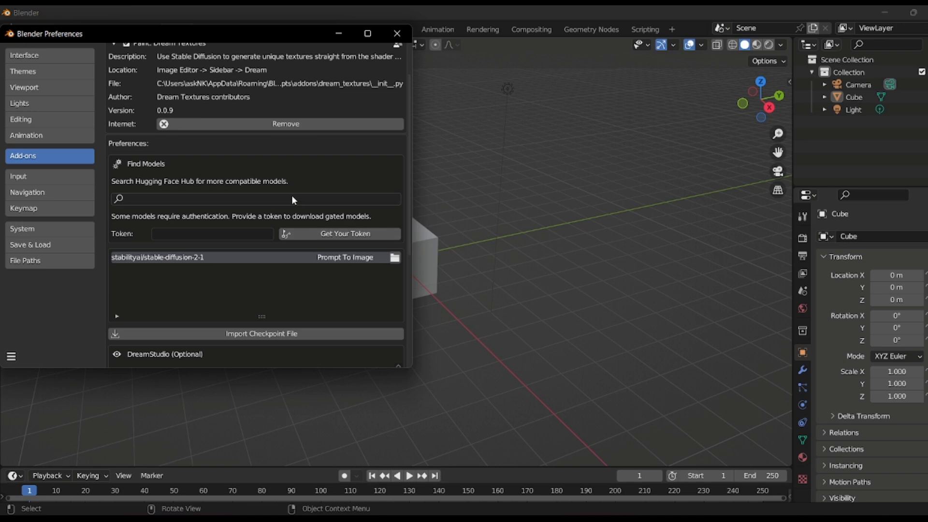
left_click(269, 197)
type("de")
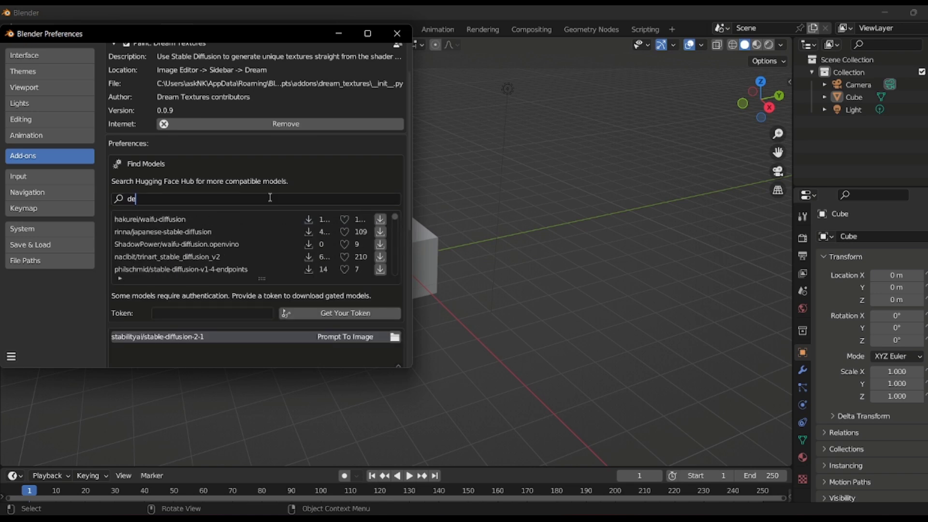
type("pth")
key("Return")
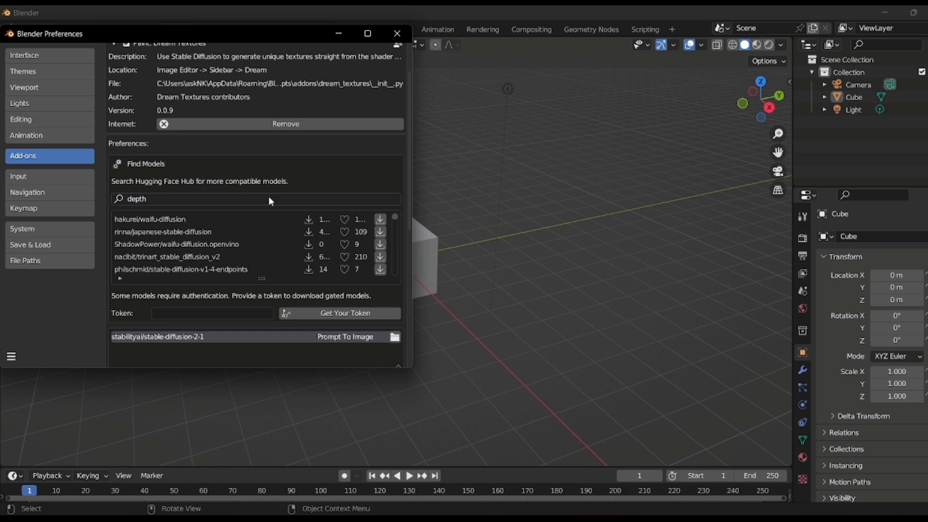
left_click(392, 220)
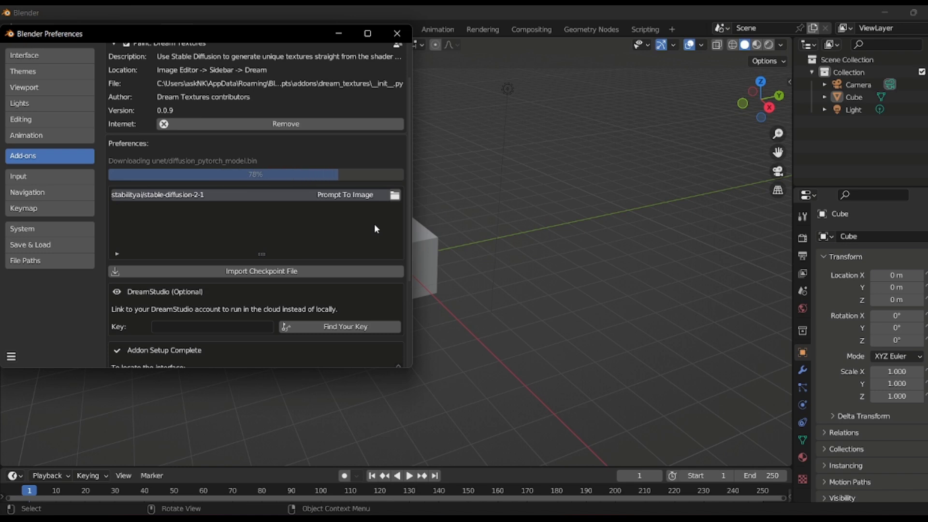
Copy the access token from the Hugging Face account settings and paste it into the add-on's Token field
scroll(300, 255, "down", 5)
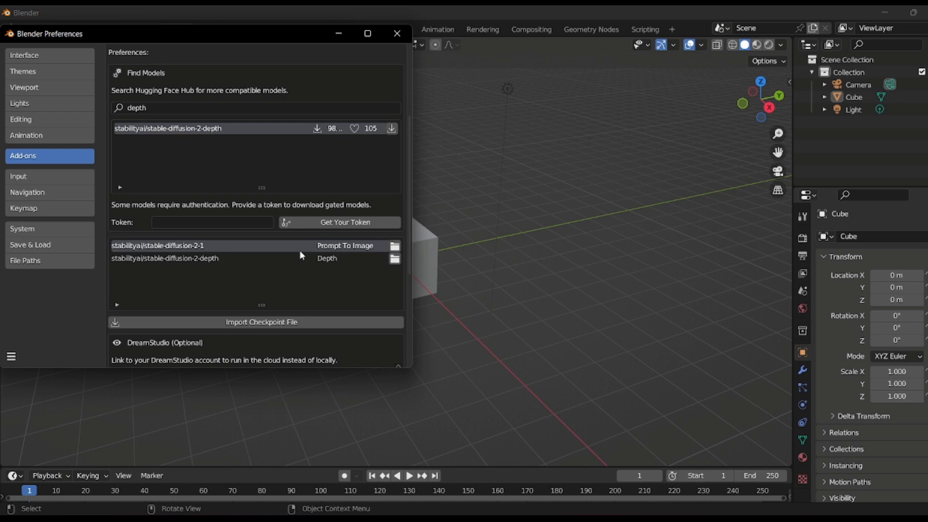
scroll(263, 209, "down", 3)
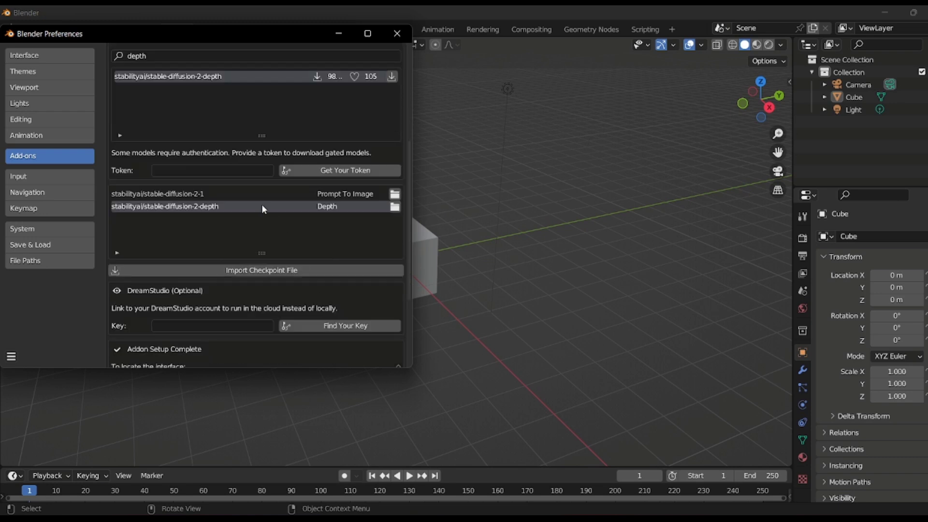
left_click(343, 172)
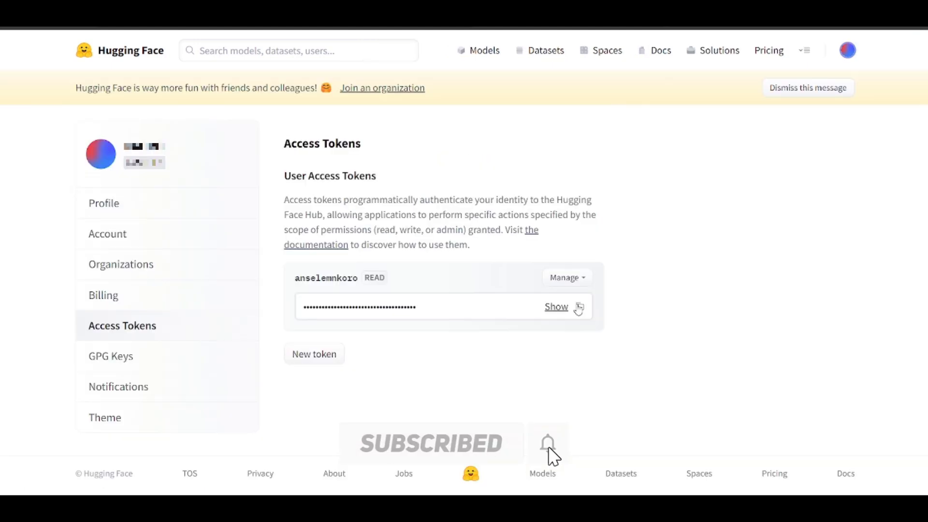
left_click(579, 307)
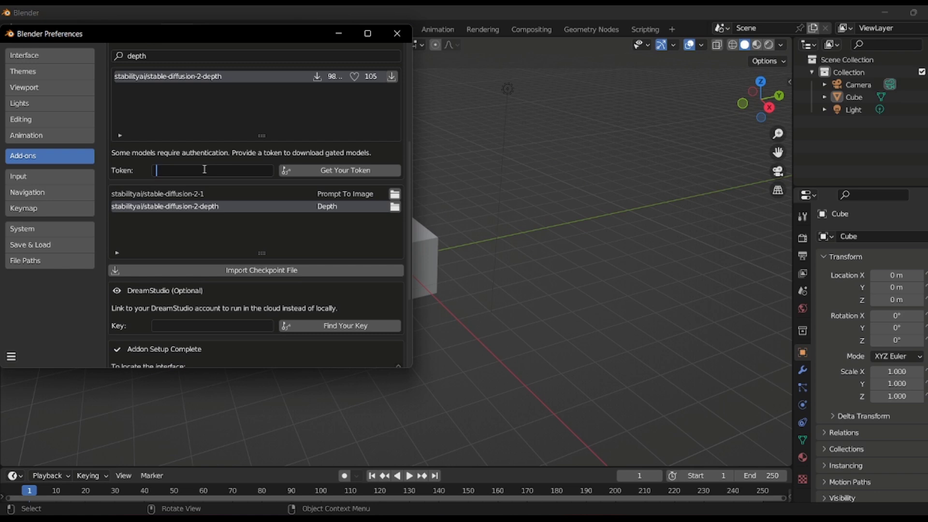
key("ctrl+v")
key("Return")
Clear the model search text and run an empty search to browse the other compatible Hugging Face models
scroll(228, 88, "up", 1)
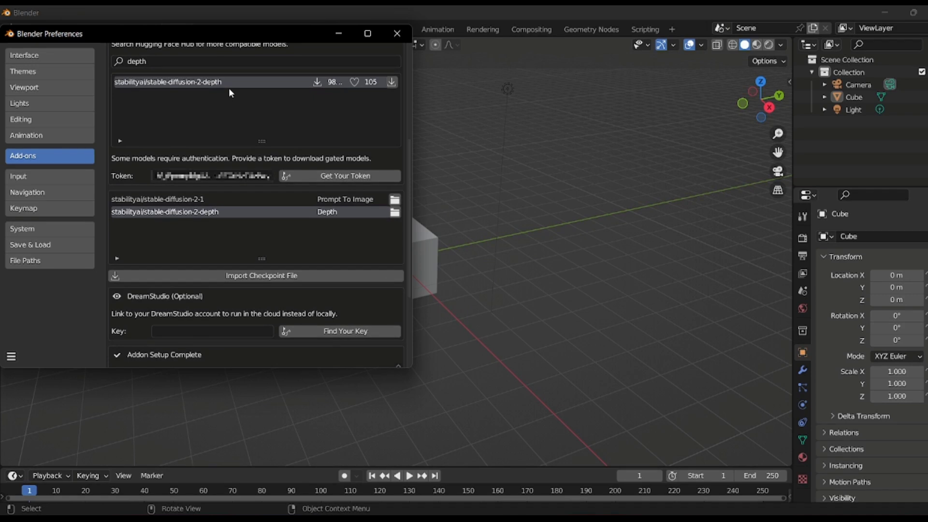
left_click(167, 60)
key("BackSpace")
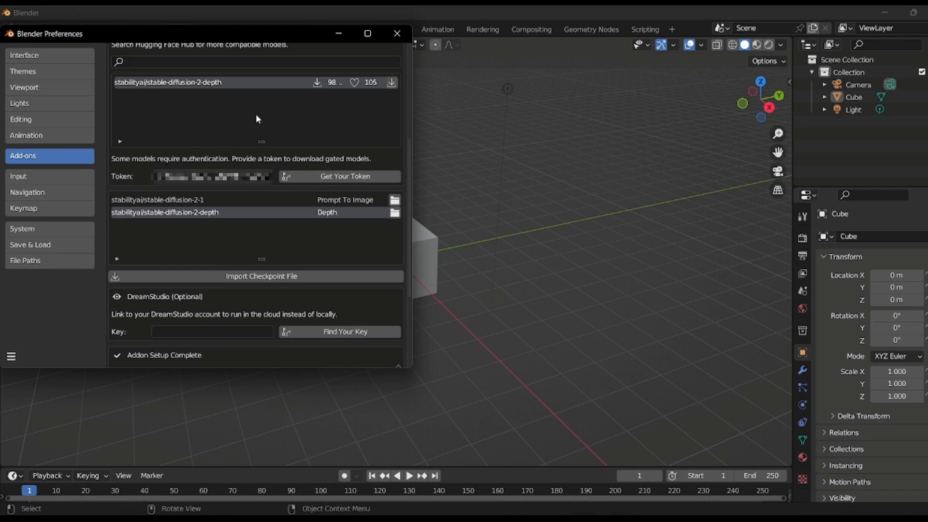
key("Return")
scroll(256, 114, "down", 2)
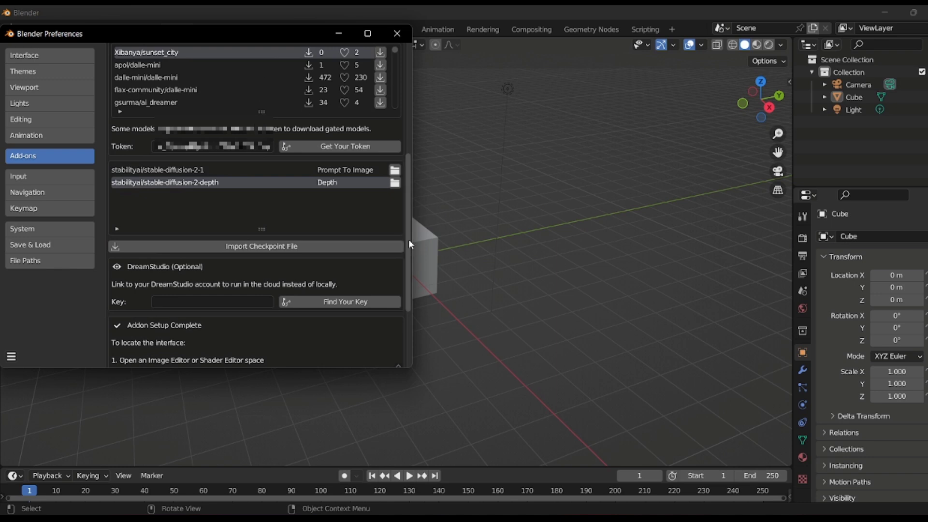
left_click_drag(407, 239, 419, 192)
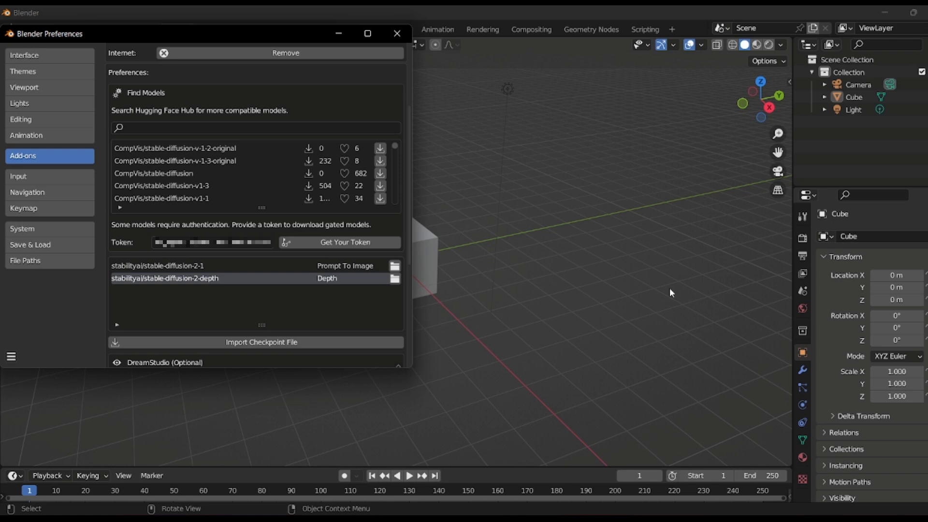
Check which models the Dream Texture Projection settings offer, and save the Blender preferences
left_click(742, 209)
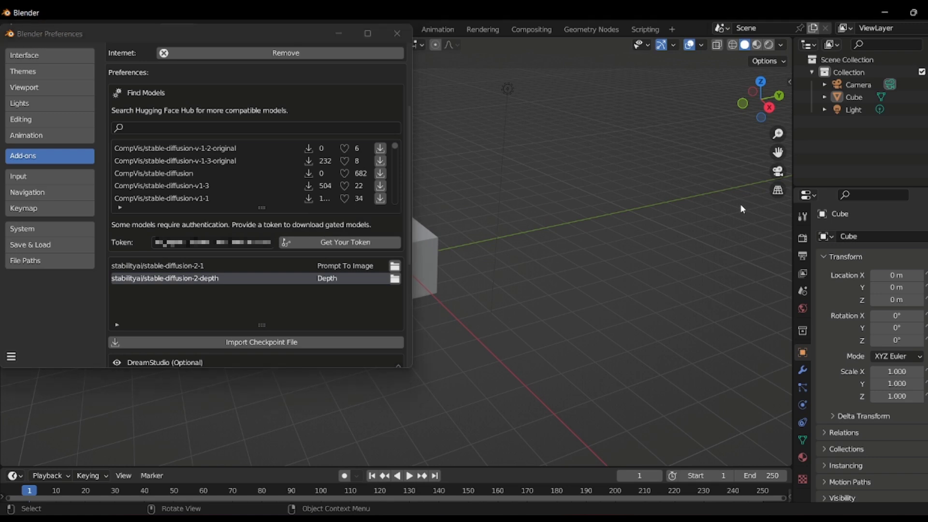
key("n")
left_click(743, 96)
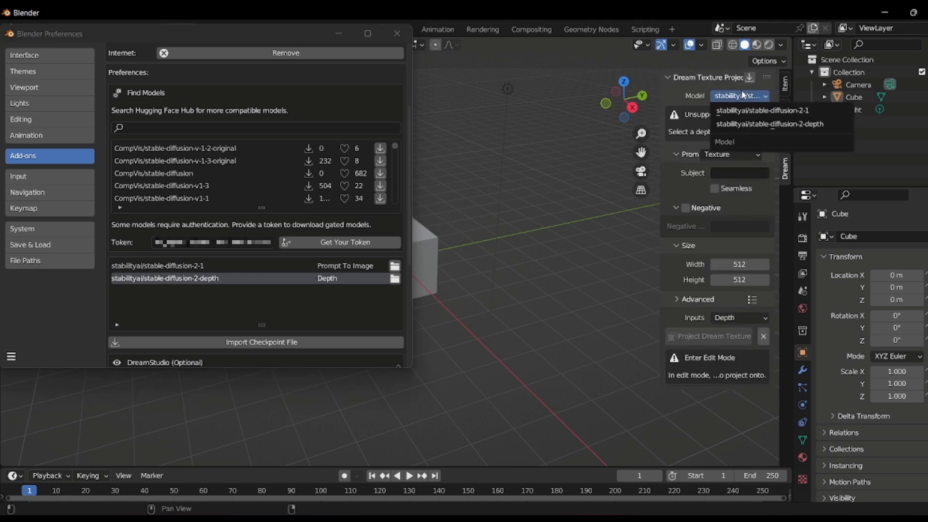
key("n")
left_click(11, 356)
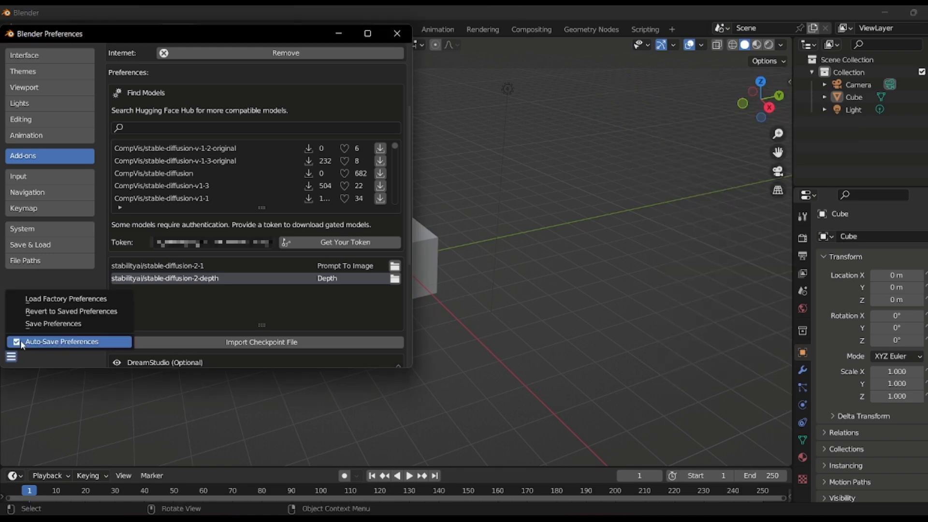
left_click(45, 324)
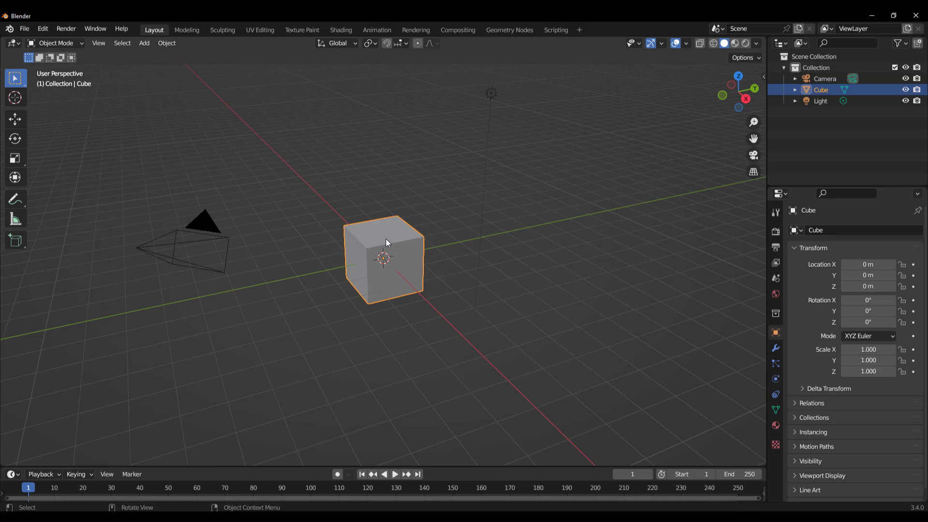
Hide the default cube and display the Dream Texture Projection settings in a widened sidebar
key("h")
key("n")
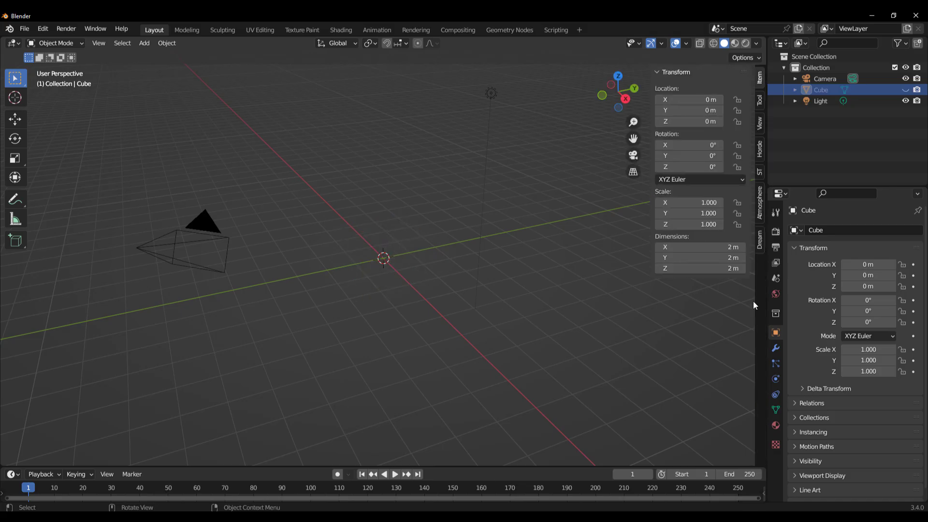
left_click(759, 247)
left_click_drag(651, 184, 584, 184)
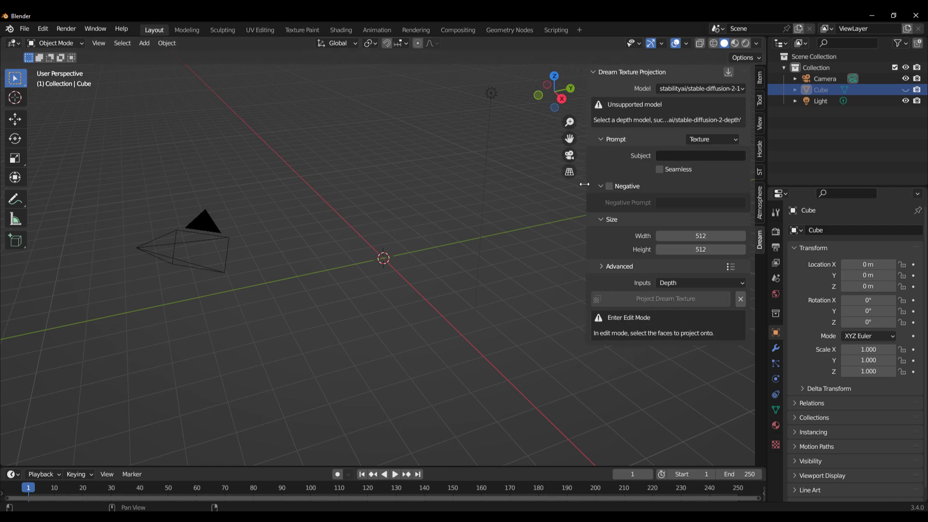
Add a grid mesh at the origin and scale it up to about 4.3
key("shift+a")
mouse_move(358, 223)
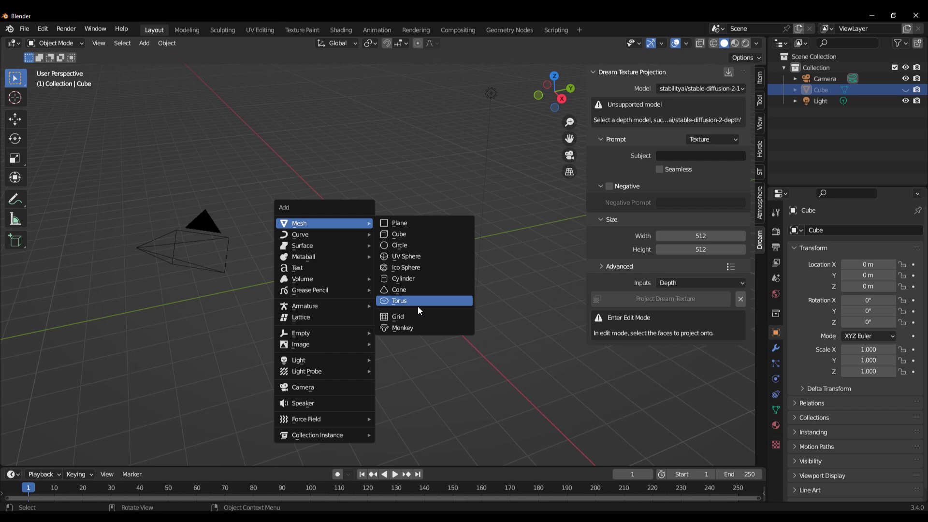
left_click(398, 316)
key("s")
left_click(599, 415)
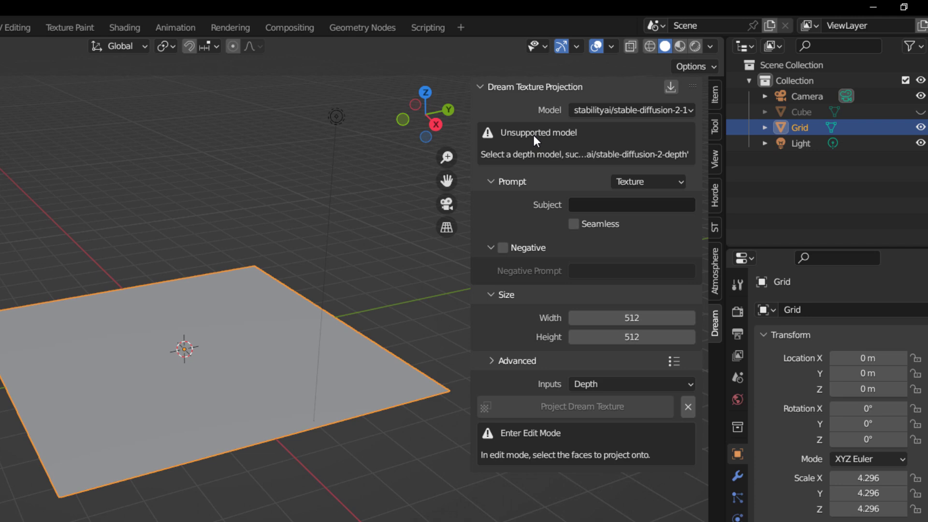
Set the projection model to stabilityai/stable-diffusion-2-depth and keep the Texture prompt preset
left_click(608, 109)
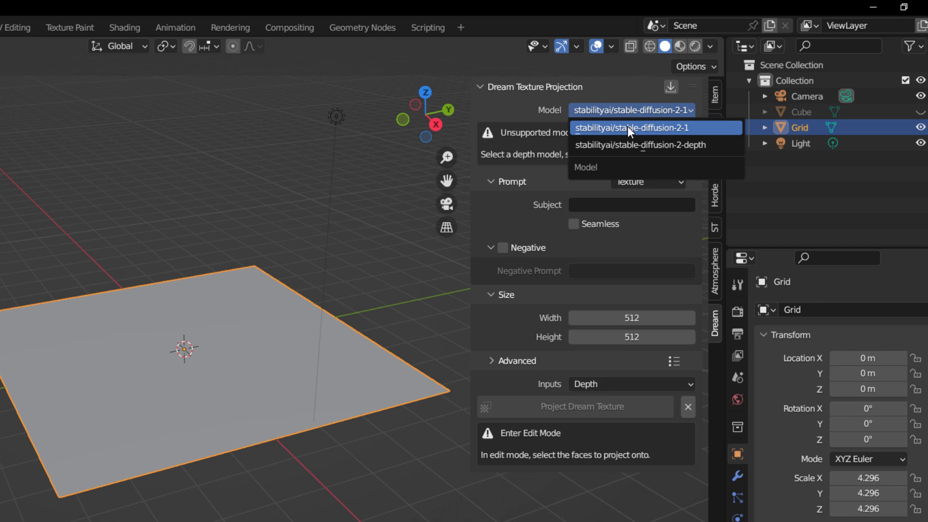
left_click(629, 140)
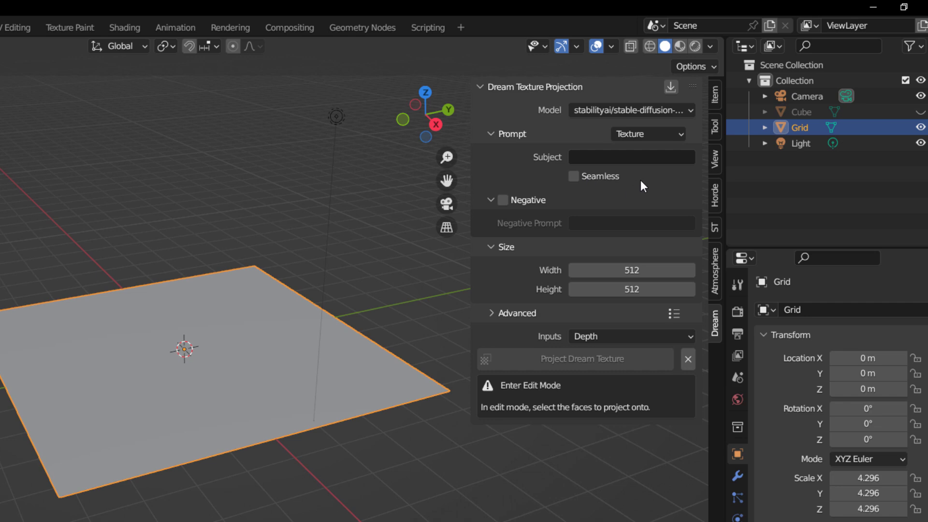
left_click(645, 135)
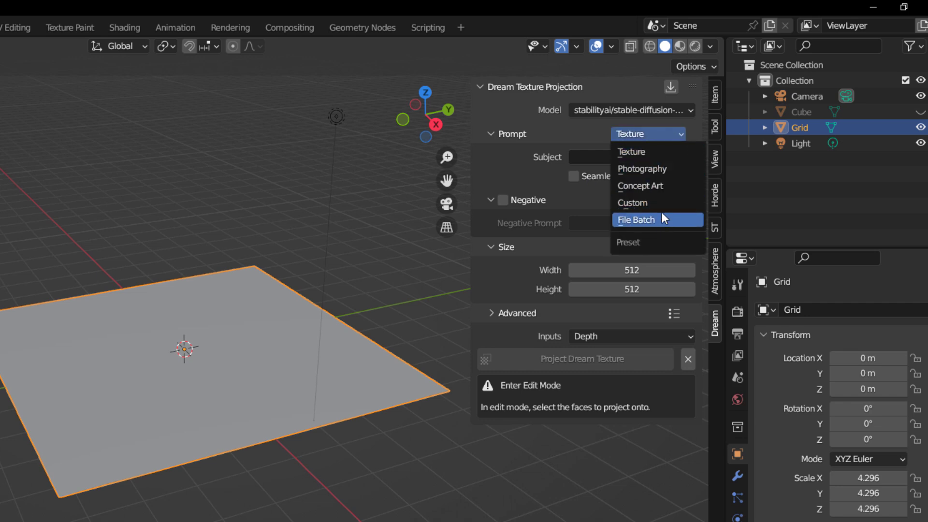
left_click(656, 151)
Enter "Wooden Floor" as the subject of the texture prompt
left_click(652, 158)
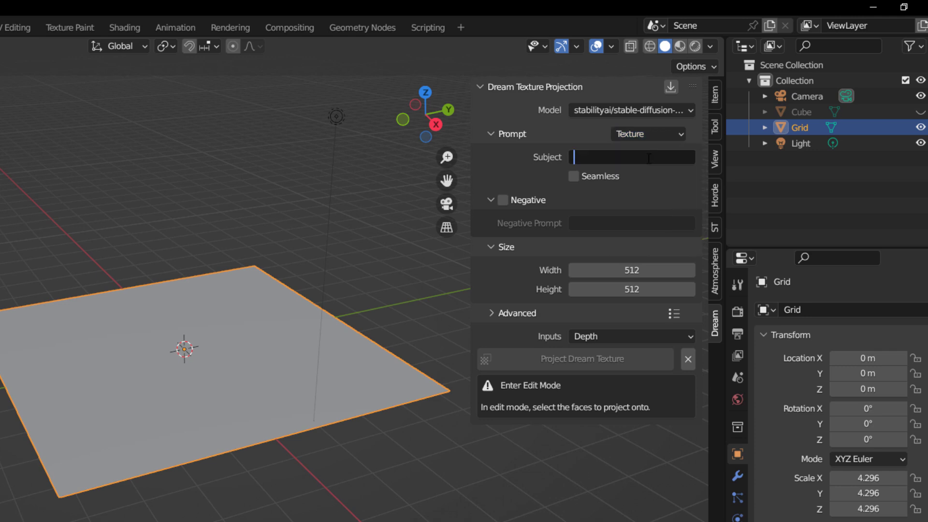
type("W")
key("BackSpace")
type("Wooden Fllor")
key("Return")
left_click(619, 158)
left_click(618, 158)
key("Delete")
type("o")
key("Return")
Examine the Advanced options and the Size section of the texture projection, leaving Advanced collapsed
left_click(495, 315)
scroll(547, 357, "down", 5)
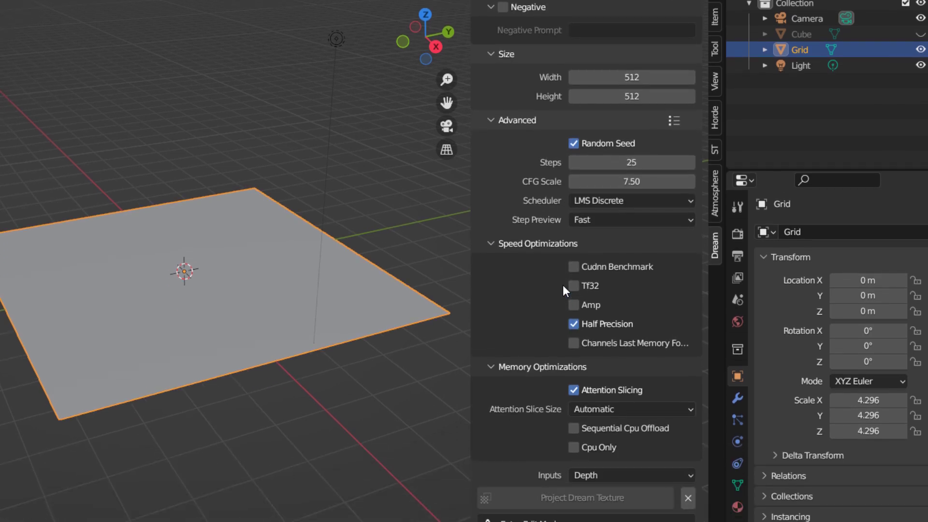
scroll(543, 251, "up", 5)
left_click(498, 169)
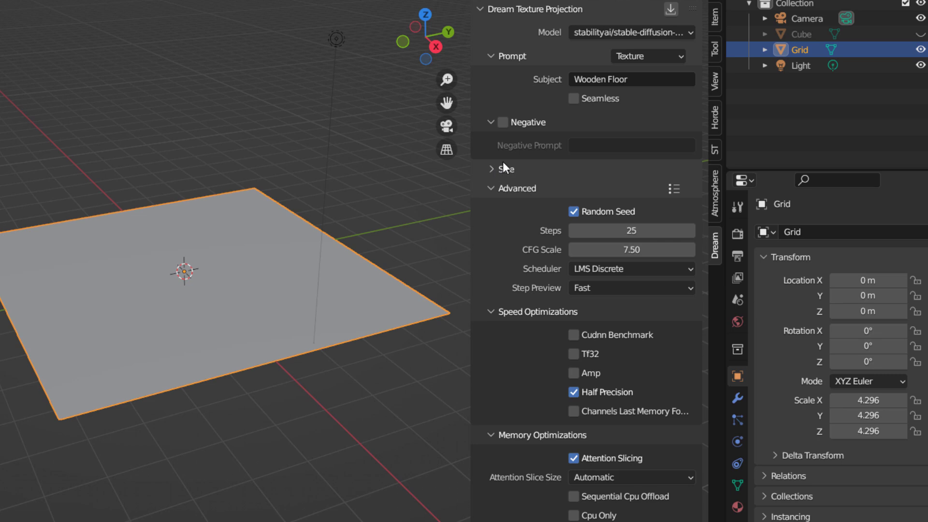
left_click(500, 188)
left_click(497, 171)
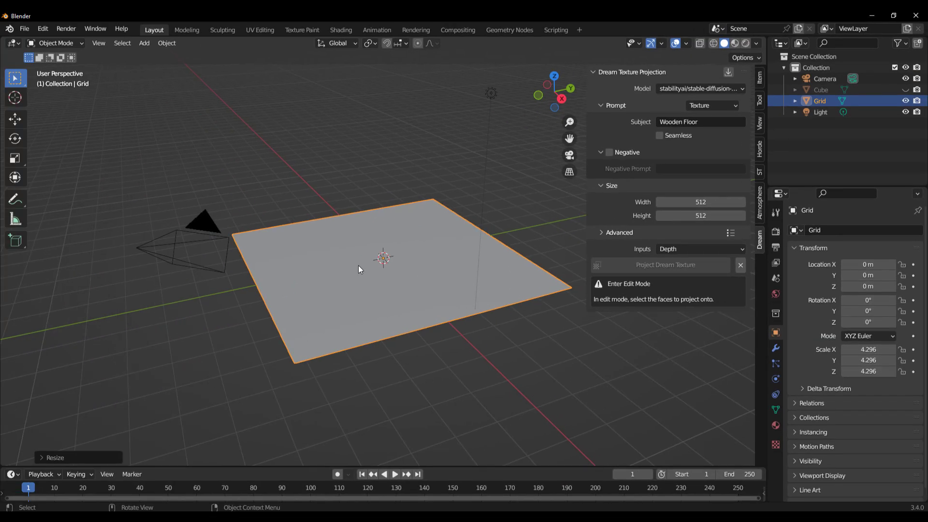
Enter Edit Mode on the grid and subdivide all its faces
middle_click_drag(358, 265, 391, 295)
scroll(387, 292, "up", 3)
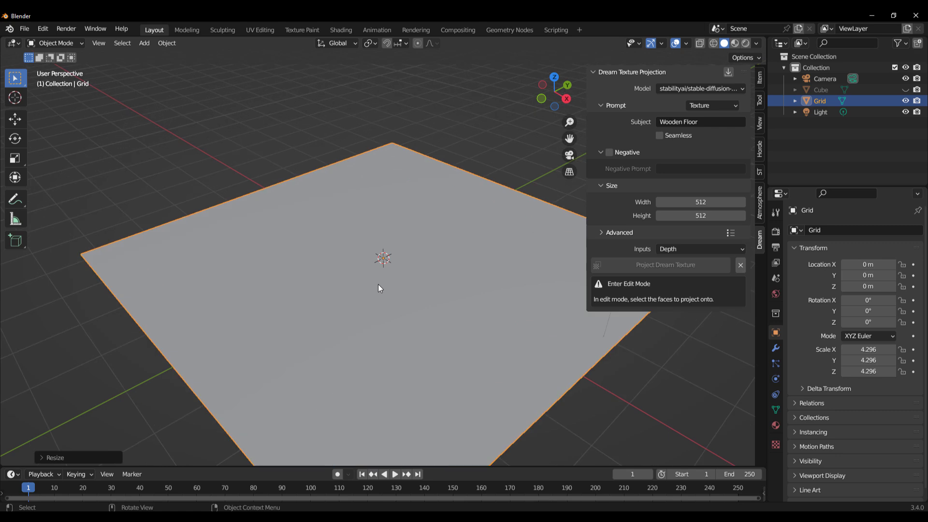
middle_click_drag(469, 283, 350, 268)
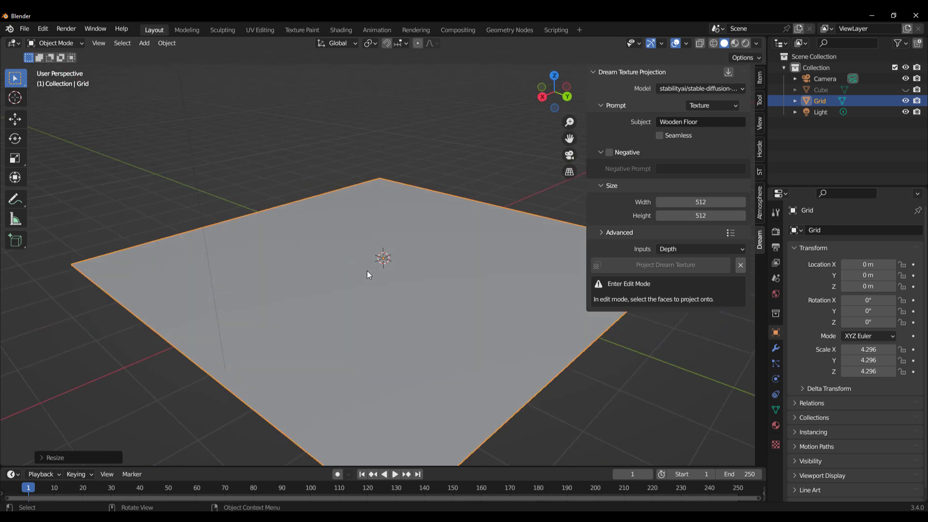
key("Tab")
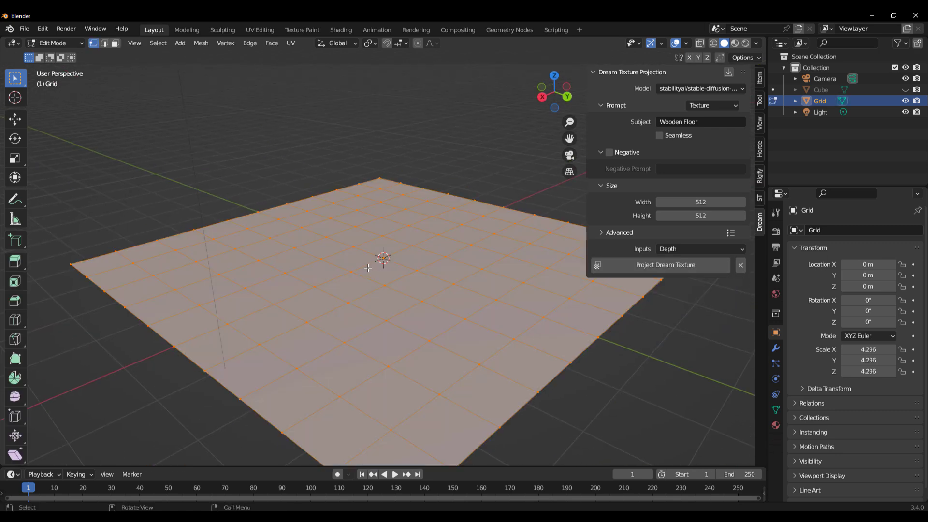
right_click(361, 234)
left_click(370, 210)
Project the Wooden Floor dream texture onto the grid from an angled perspective view and show it in Material Preview shading
middle_click_drag(437, 250, 445, 255)
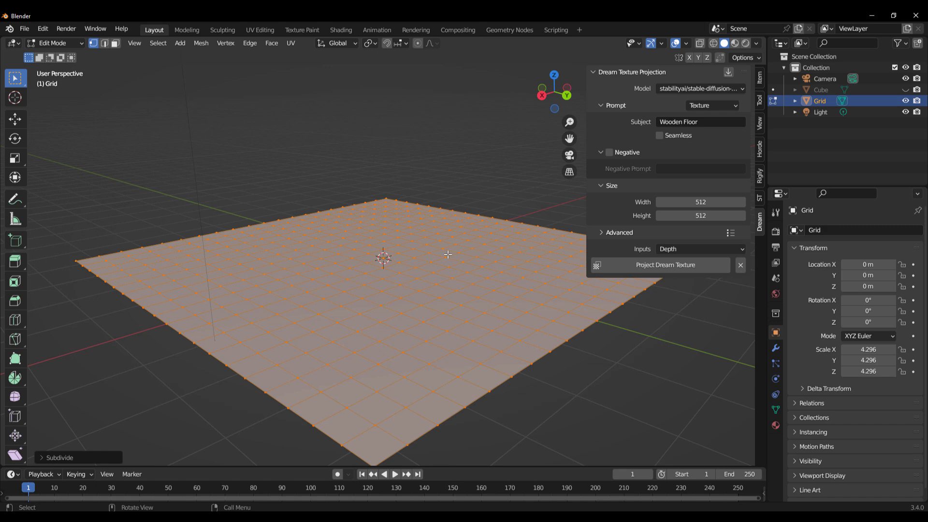
mouse_move(472, 307)
middle_mouse_down()
mouse_move(493, 321)
mouse_move(479, 309)
middle_mouse_up()
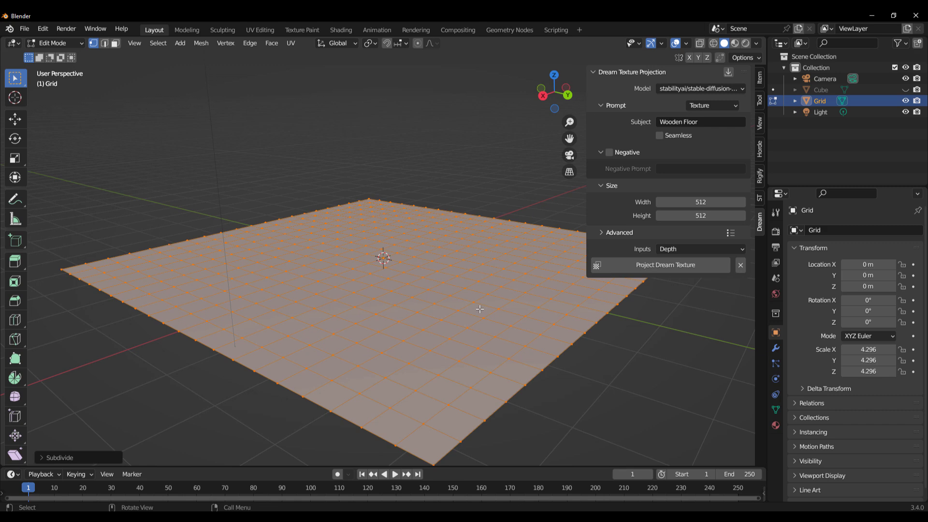
left_click(681, 266)
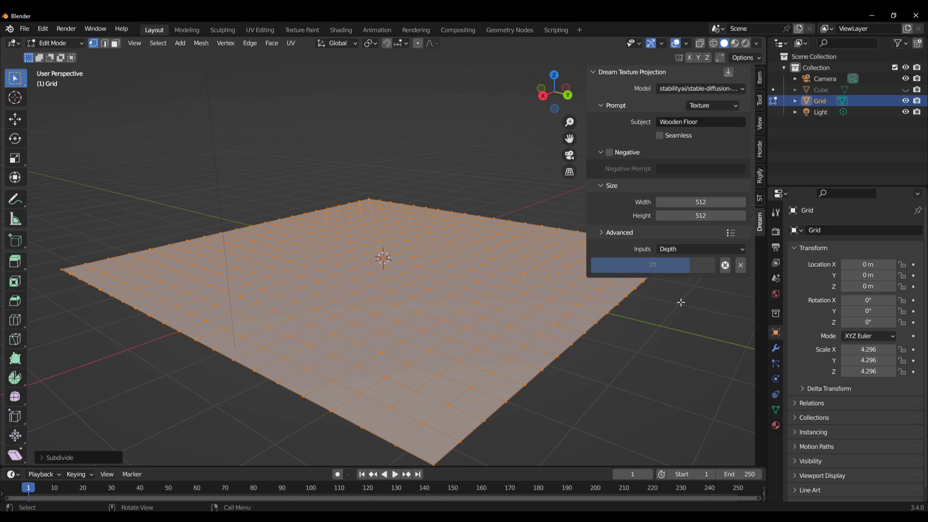
left_click(735, 43)
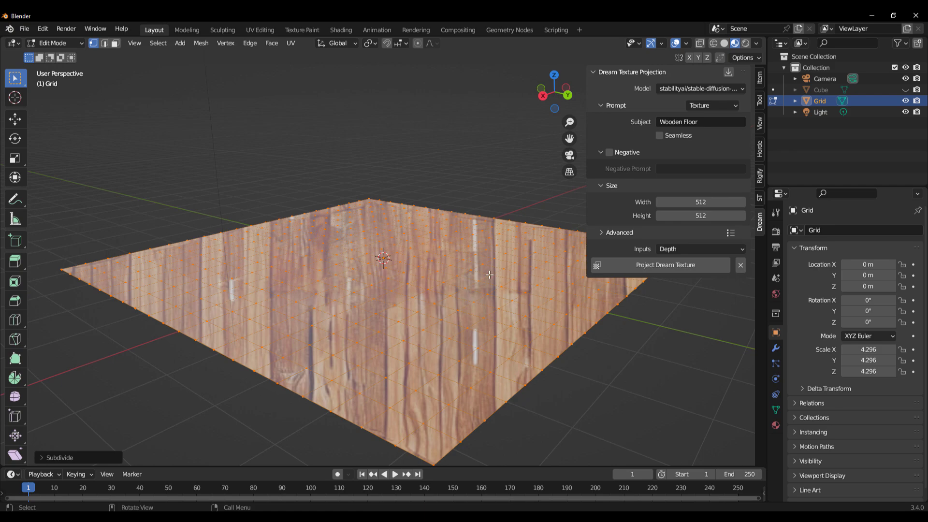
Inspect the projected texture, and project a new Wooden Floor dream texture onto the grid from the top view
middle_click_drag(473, 313, 431, 313)
scroll(391, 368, "up", 4)
scroll(390, 368, "down", 5)
scroll(431, 313, "down", 5)
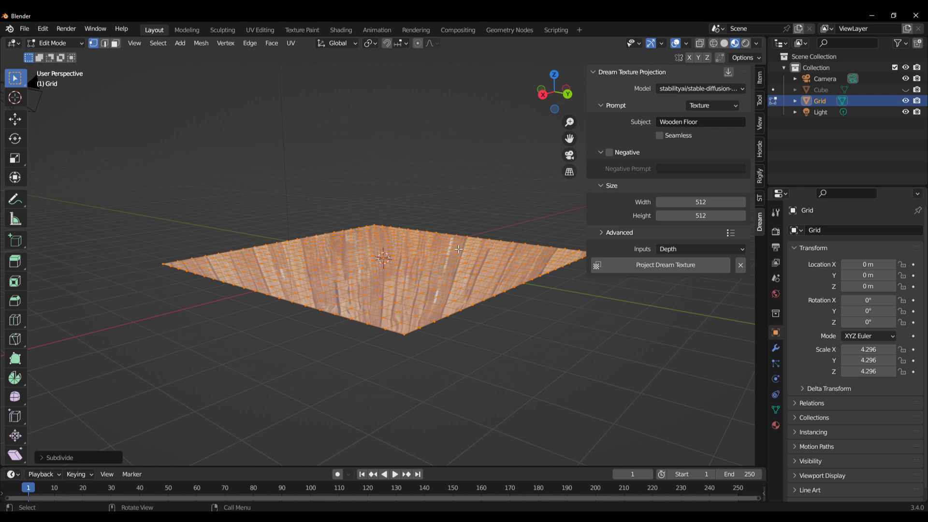
left_click(555, 76)
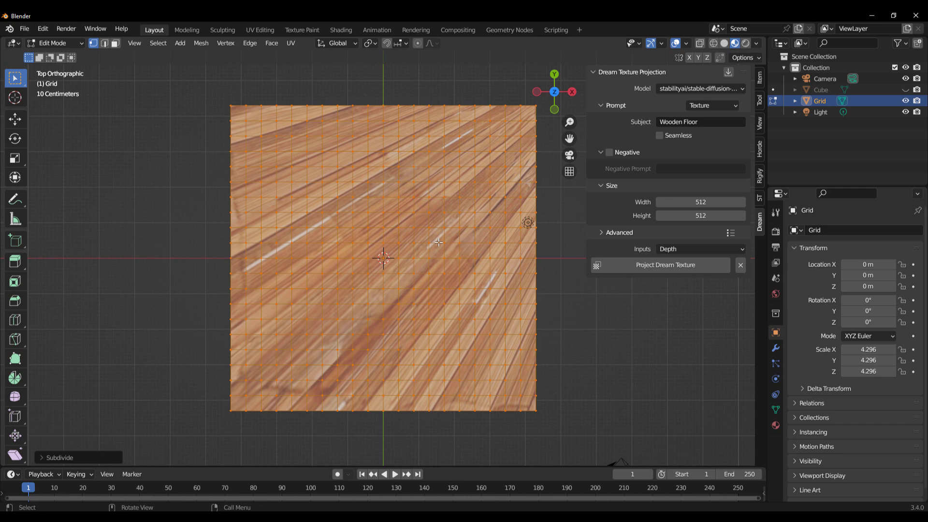
left_click(644, 270)
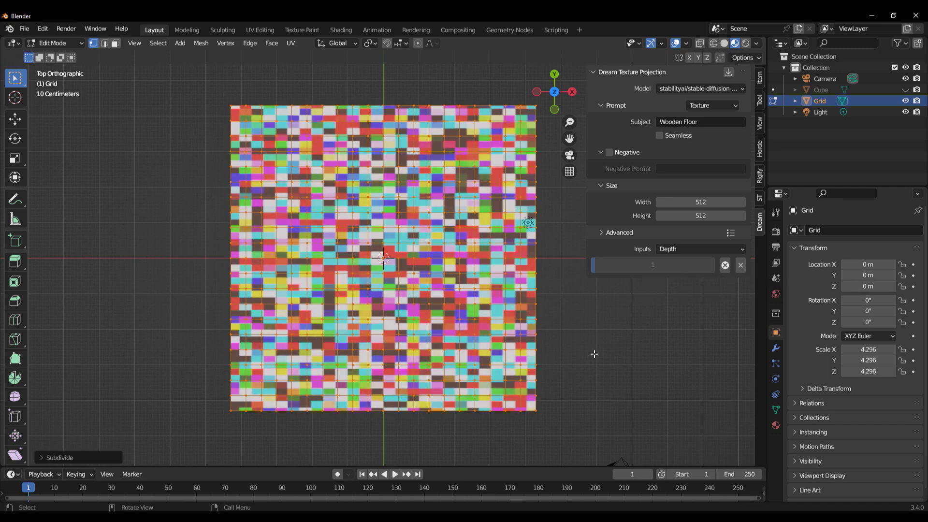
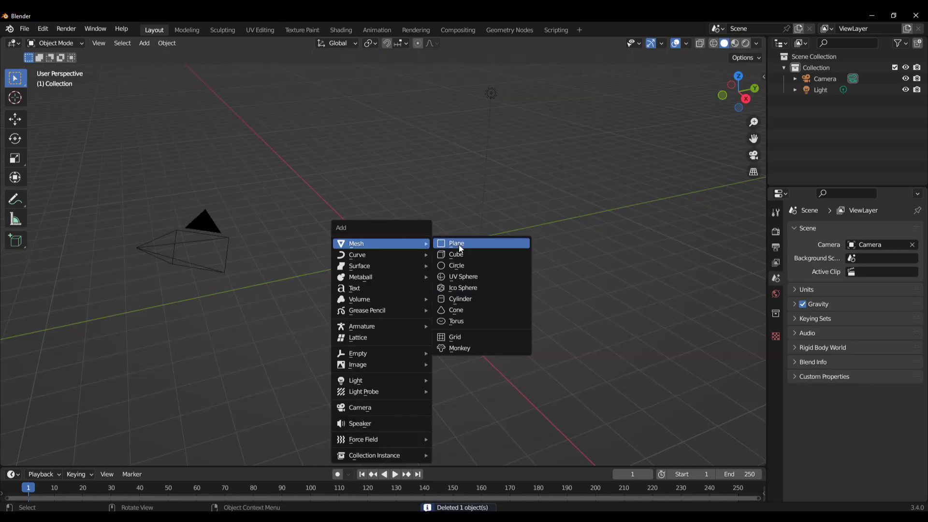
left_click(459, 244)
key("KP_3")
left_click_drag(367, 255, 373, 219)
middle_click_drag(373, 219, 338, 242)
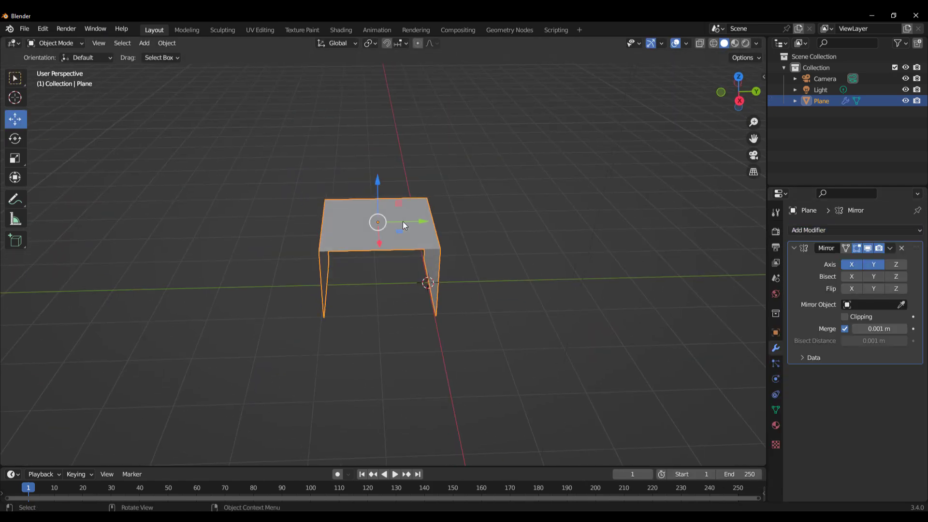
Turn off the X axis of the table's Mirror modifier and scale the table to about 2.0 along Y
left_click_drag(403, 222, 455, 222)
left_click(851, 265)
middle_click_drag(522, 278, 456, 282)
left_click(15, 158)
left_click_drag(471, 222, 488, 221)
middle_click_drag(483, 290, 522, 261)
Add a Solidify modifier to the table with a thickness of about 0.09 m and Even Thickness enabled
left_click(824, 230)
left_click(695, 422)
scroll(532, 338, "up", 2)
mouse_move(874, 402)
left_mouse_down()
mouse_move(894, 402)
mouse_move(879, 402)
left_mouse_up()
middle_click_drag(531, 338, 497, 339)
left_click_drag(860, 415, 889, 416)
left_click_drag(873, 402, 882, 402)
middle_click_drag(435, 333, 454, 346)
middle_click_drag(507, 328, 464, 324)
left_click_drag(860, 402, 877, 402)
middle_click_drag(483, 334, 502, 329)
left_click(844, 429)
middle_click_drag(377, 299, 386, 353)
scroll(411, 285, "down", 3)
Enter Edit Mode on the table and select all its faces in face select mode
key("Tab")
middle_click_drag(410, 285, 425, 268)
key("3")
key("a")
Set the Dream Texture Projection subject to "Table Top" and show the table in Material Preview shading
key("n")
left_click(701, 125)
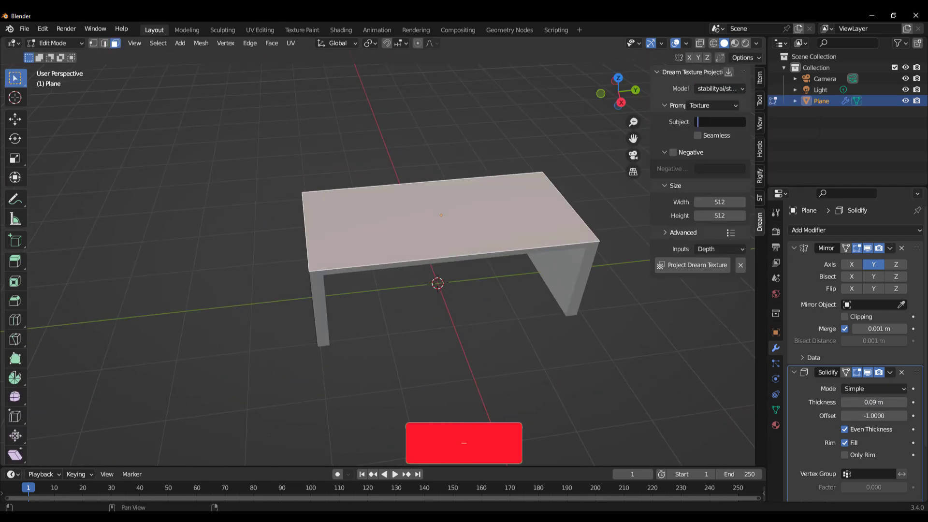
key("KP_7")
scroll(515, 248, "down", 3)
left_click(735, 43)
left_click(720, 122)
type("Table Top")
key("Return")
mouse_move(426, 309)
middle_mouse_down()
mouse_move(362, 186)
mouse_move(414, 238)
mouse_move(307, 251)
middle_mouse_up()
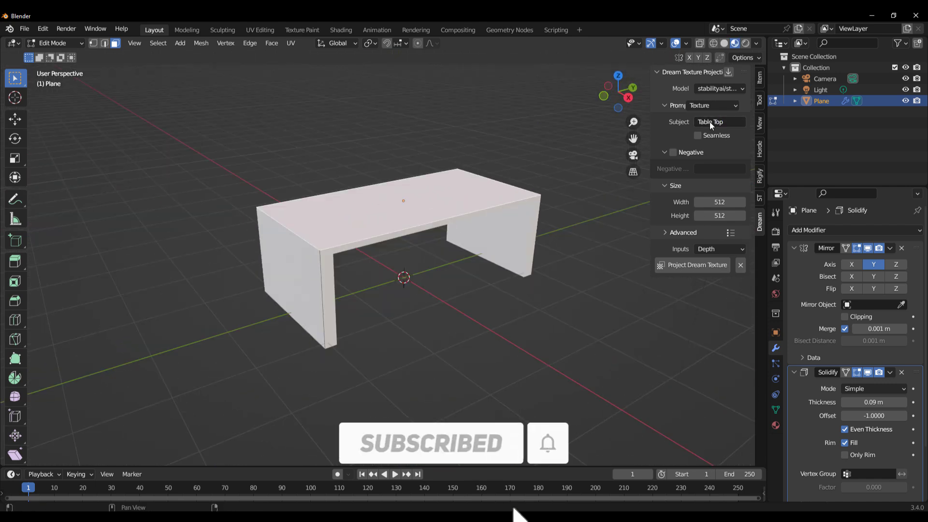
Project the Table Top dream texture onto the table from the top view and inspect it from several angles
key("KP_7")
left_click(692, 265)
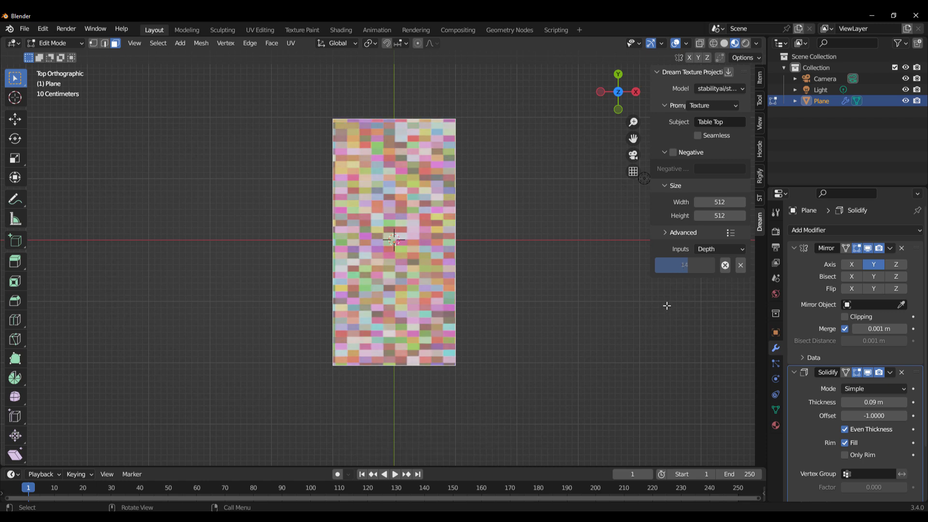
middle_click_drag(523, 346, 399, 186)
scroll(396, 226, "up", 4)
middle_click_drag(396, 232, 419, 239)
middle_click_drag(415, 157, 202, 142)
scroll(252, 218, "down", 5)
scroll(368, 245, "up", 4)
middle_click_drag(255, 222, 509, 247)
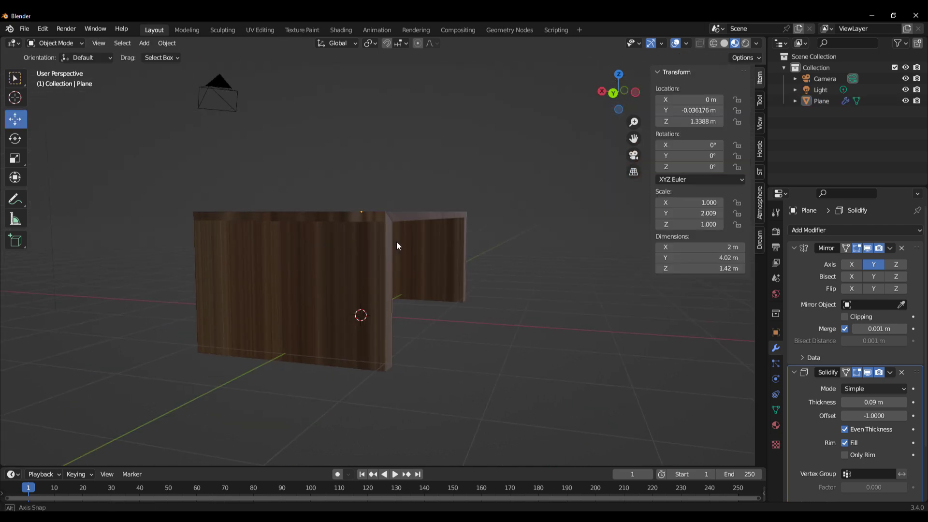
middle_click_drag(396, 242, 349, 260)
Add a plane beneath the table, scale it up as a ground surface, and show the scene in Rendered shading
key("shift+a")
mouse_move(363, 249)
left_click(411, 246)
scroll(276, 214, "down", 4)
key("s")
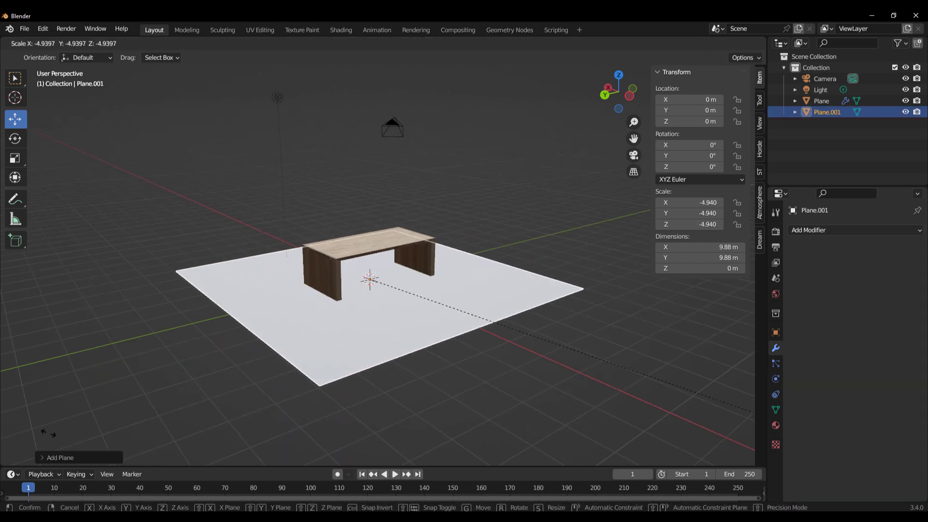
left_click(141, 350)
left_click(746, 44)
Enter Edit Mode on the table and split the viewport, making the new area a UV Editor
mouse_move(517, 247)
middle_mouse_down()
mouse_move(440, 272)
mouse_move(300, 243)
mouse_move(223, 260)
mouse_move(312, 283)
mouse_move(443, 277)
mouse_move(365, 260)
mouse_move(410, 249)
middle_mouse_up()
scroll(440, 272, "up", 5)
left_click(365, 259)
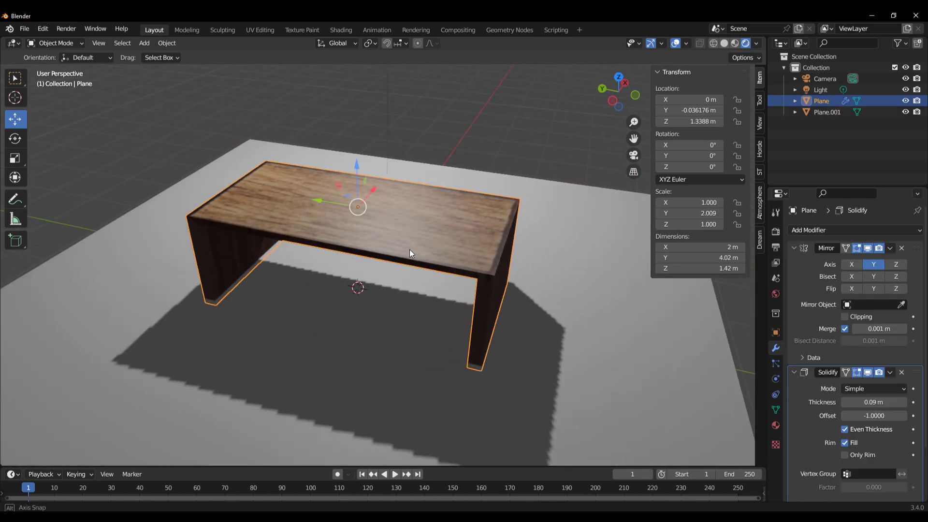
key("Tab")
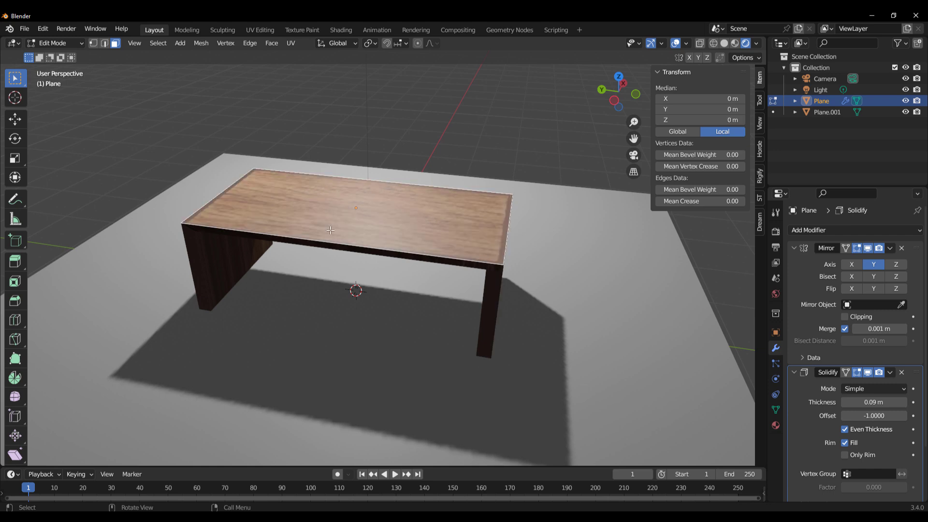
left_click_drag(1, 466, 449, 399)
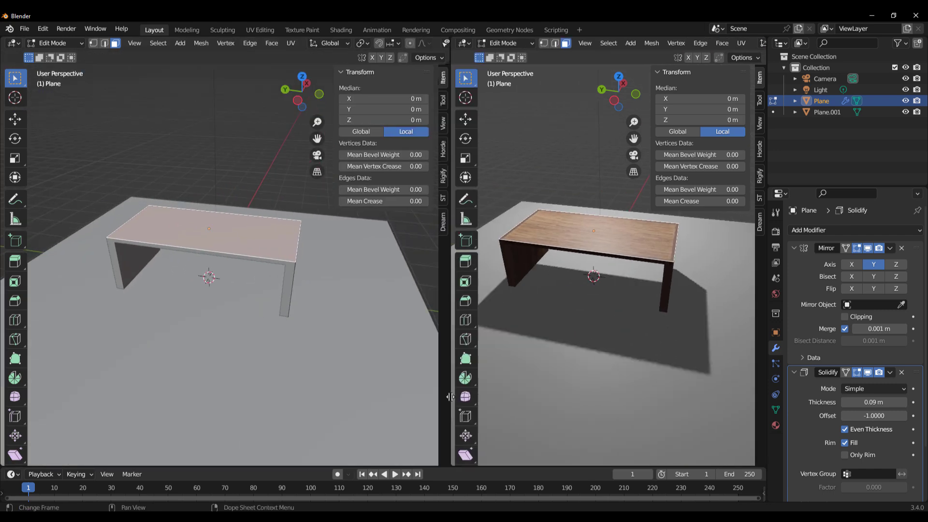
left_click(14, 43)
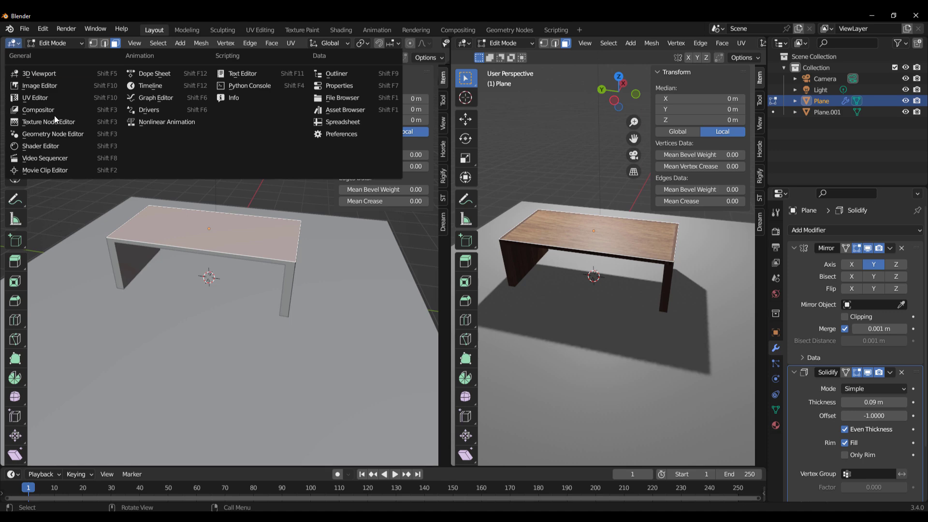
left_click(46, 98)
Examine how the tabletop's UV face lies over the generated wood image
scroll(230, 293, "up", 5)
scroll(235, 292, "down", 6)
scroll(236, 290, "up", 4)
left_click_drag(167, 150, 364, 433)
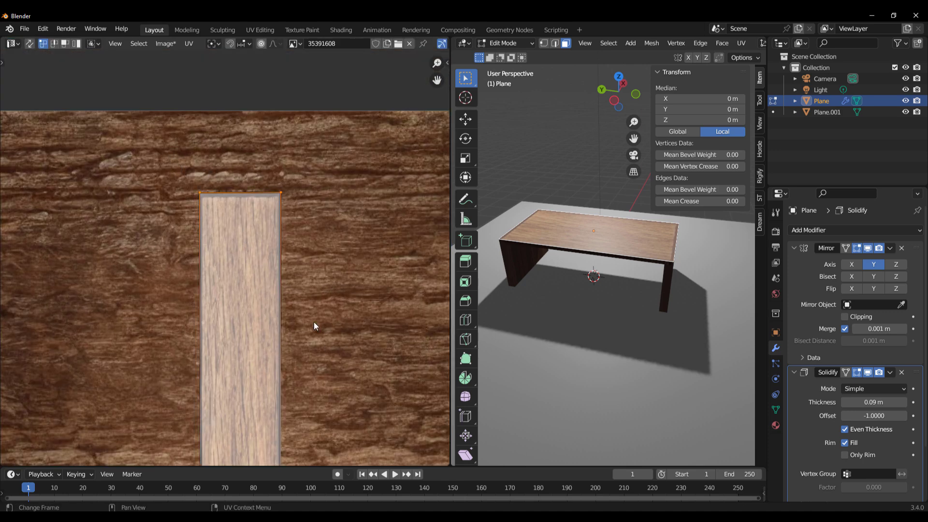
scroll(314, 322, "down", 5)
left_click_drag(196, 210, 294, 399)
scroll(276, 335, "up", 6)
scroll(277, 335, "down", 2)
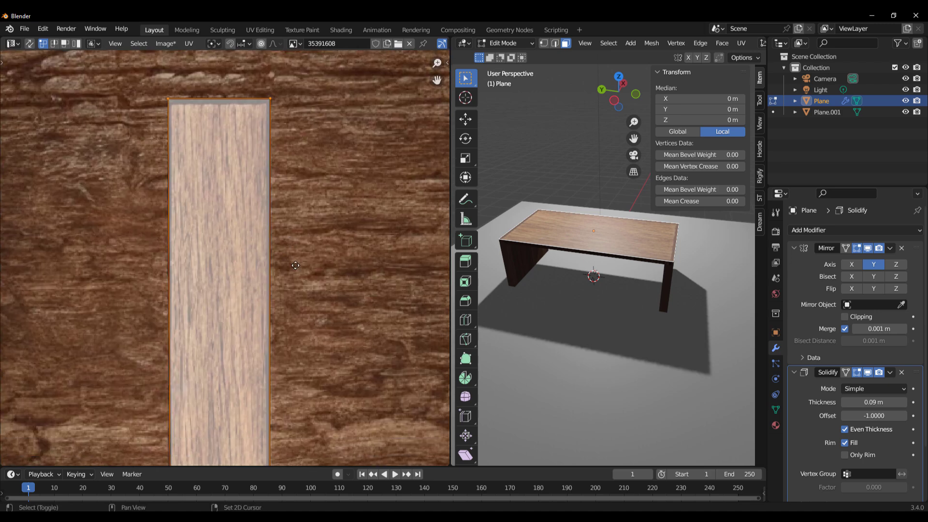
middle_click_drag(296, 286, 234, 296)
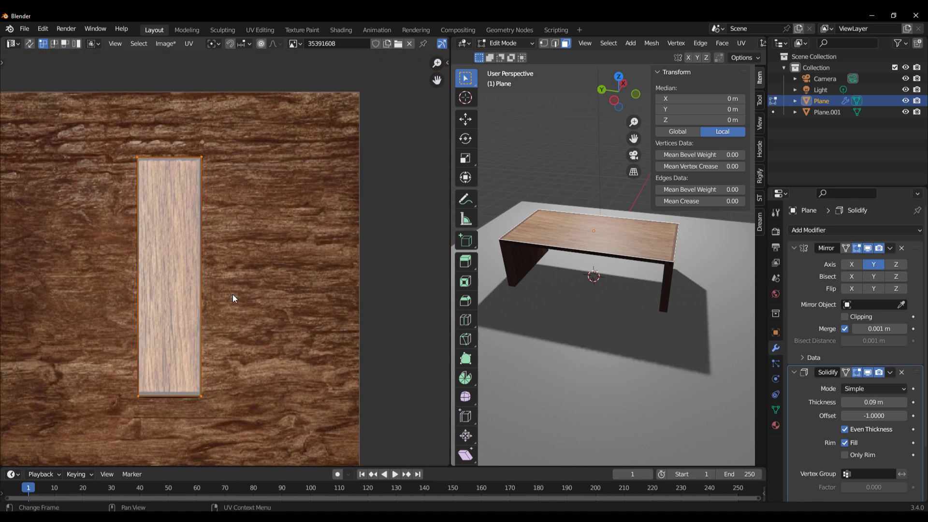
Try moving the tabletop's UV face onto the darker wood beside it, inspect the table, and undo the move
key("g")
left_click(322, 295)
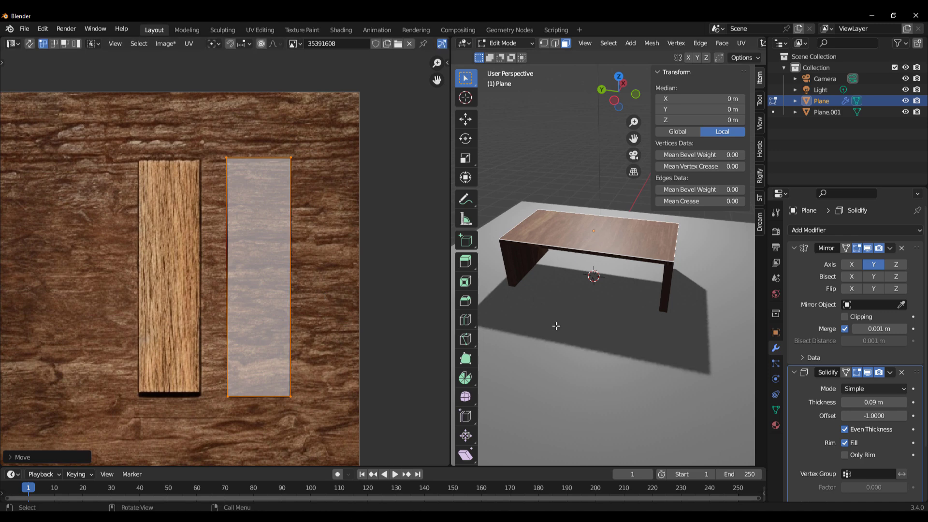
left_click_drag(451, 300, 281, 300)
scroll(601, 270, "up", 6)
middle_click_drag(601, 270, 561, 298)
scroll(561, 298, "down", 2)
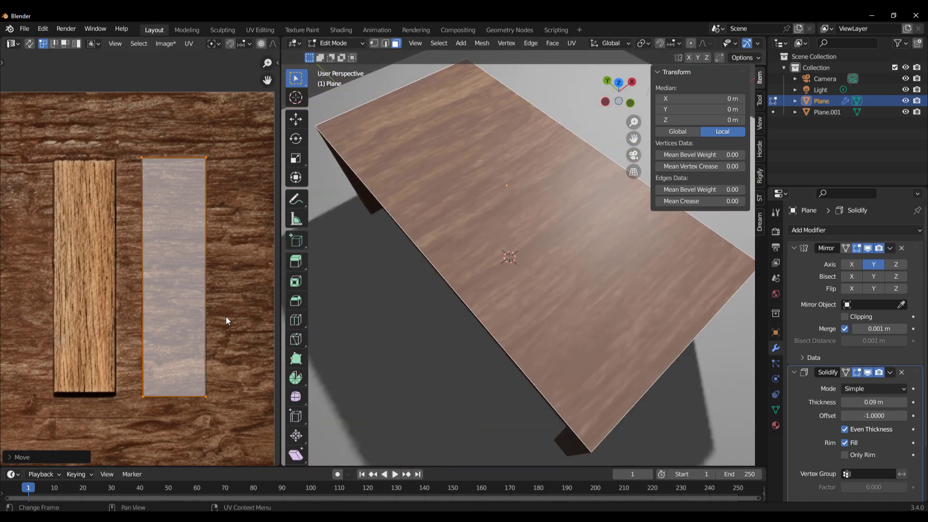
key("ctrl+z")
Select the bottom edge of the tabletop's UV face, nudge it slightly, and check the border against the image
middle_click_drag(622, 383, 566, 396)
middle_click_drag(438, 396, 588, 342)
middle_click_drag(115, 380, 184, 228)
scroll(186, 331, "up", 3)
scroll(211, 357, "up", 1)
middle_click_drag(212, 357, 156, 334)
left_click_drag(50, 385, 314, 346)
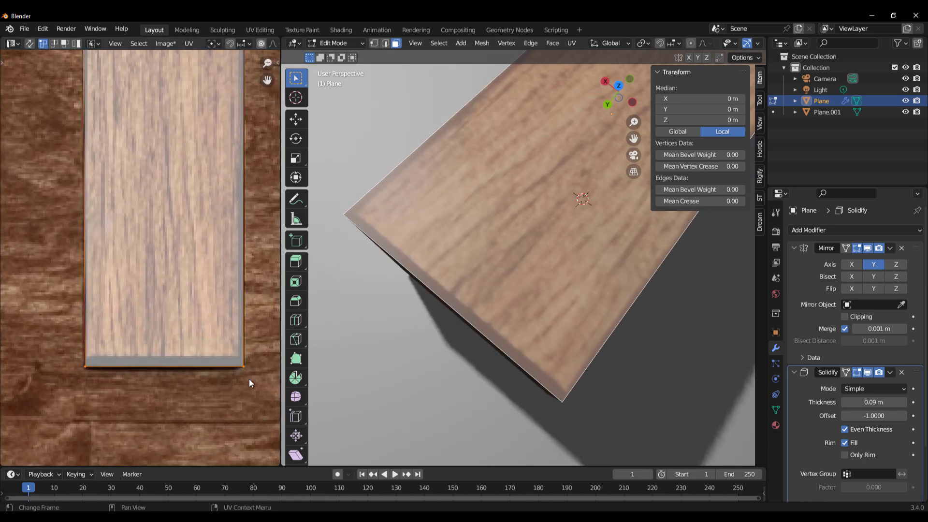
key("g")
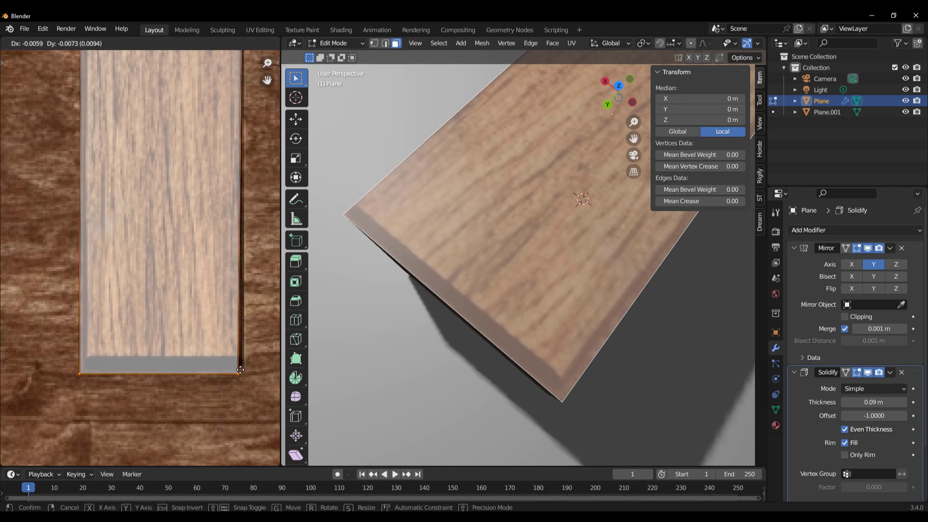
left_click(212, 375)
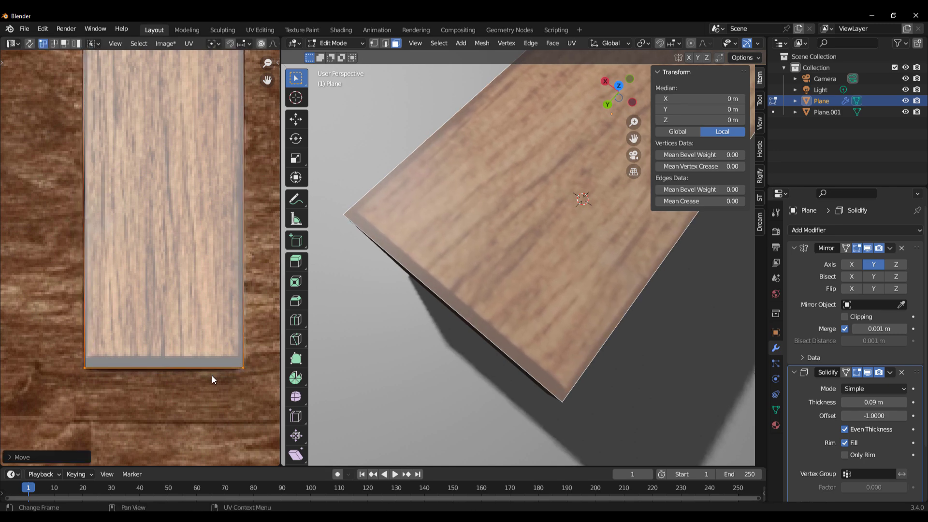
scroll(132, 379, "down", 3)
middle_click_drag(129, 252, 138, 398, "shift")
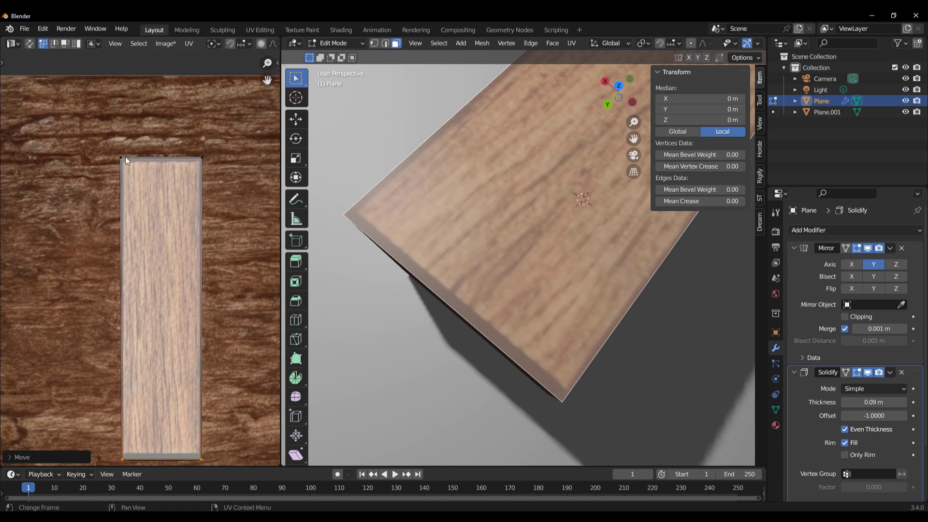
scroll(132, 144, "up", 4)
middle_click_drag(132, 145, 131, 225, "shift")
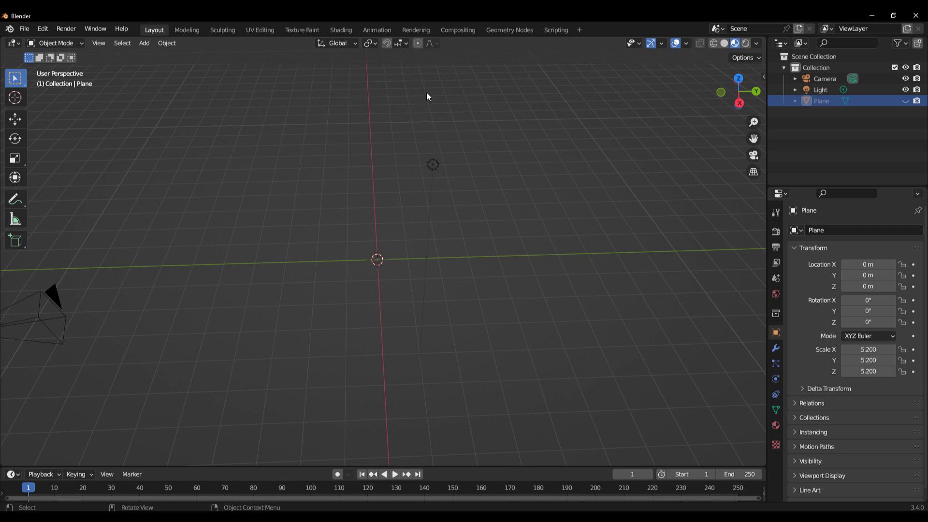
Add a metaball ball to the scene and move it up above the origin
middle_click_drag(427, 97, 292, 237)
key("shift+a")
mouse_move(434, 321)
left_click(483, 322)
scroll(552, 228, "down", 4)
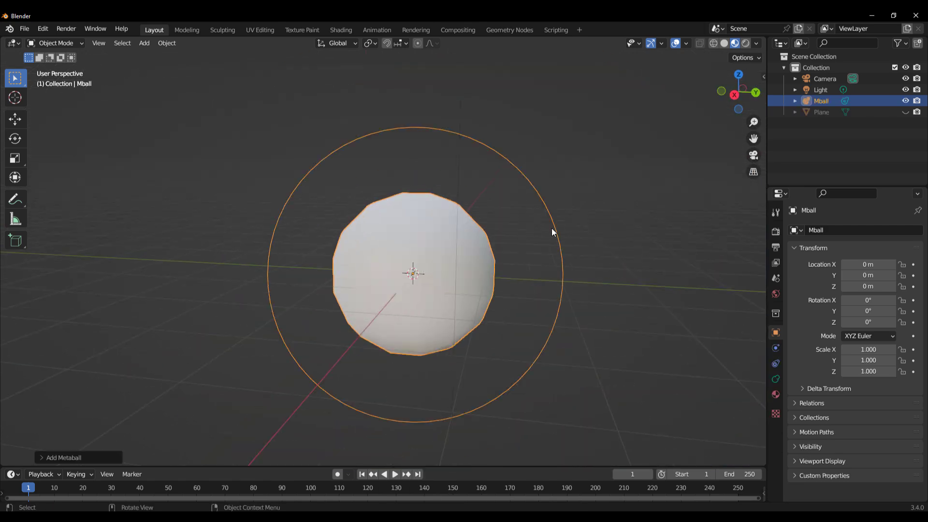
key("g")
left_click(451, 221)
scroll(415, 290, "down", 2)
Duplicate the metaball six times and spread the copies around it to form a lumpy tree crown
key("shift+d")
left_click(449, 225)
key("shift+d")
left_click(500, 256)
key("shift+d")
left_click(507, 293)
key("shift+d")
left_click(536, 271)
key("shift+d")
left_click(427, 174)
key("shift+d")
left_click(380, 204)
Move the uppermost metaball higher and scale it to about 1.39
left_click(434, 116)
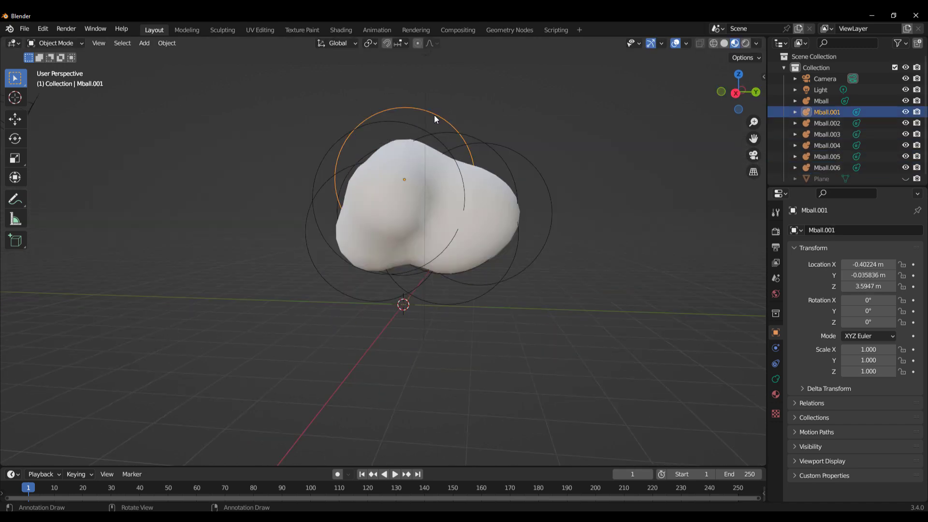
middle_click_drag(434, 116, 504, 170)
key("g")
left_click(506, 150)
key("s")
left_click(524, 242)
middle_click_drag(512, 242, 420, 200)
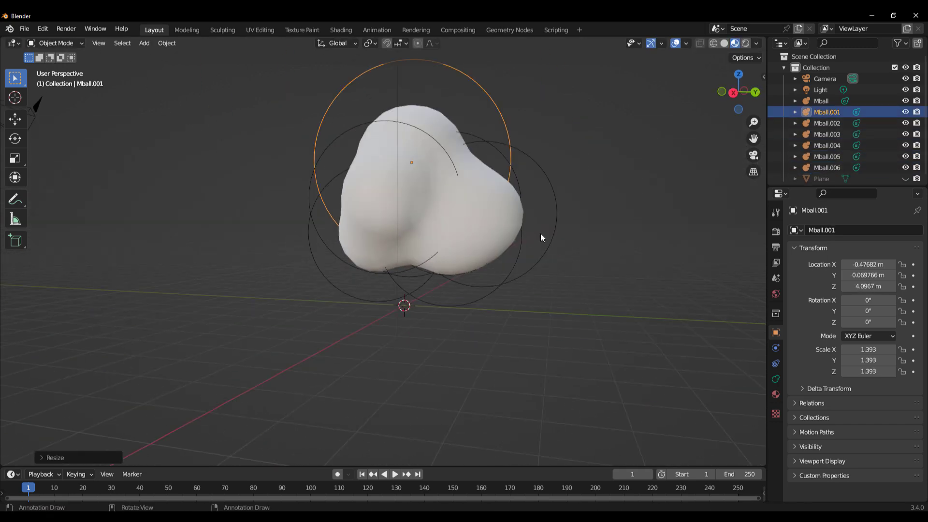
Reposition the outer metaballs of the crown and scale the lower one to about 0.77
left_click(551, 240)
key("g")
left_click(549, 254)
left_click(402, 297)
key("g")
left_click(387, 288)
left_click(490, 294)
key("s")
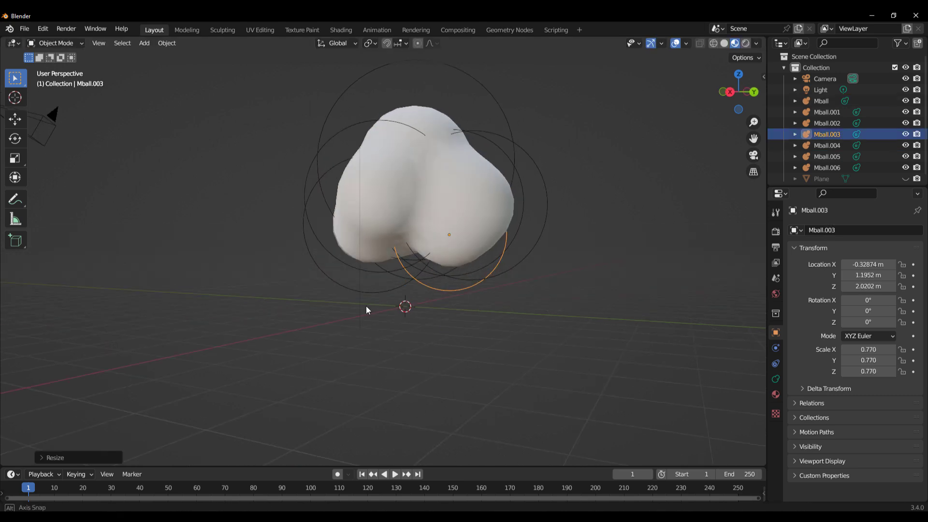
middle_click_drag(366, 305, 476, 296)
Select all the metaballs of the crown and convert them to a mesh
scroll(387, 261, "down", 3)
middle_click_drag(386, 256, 348, 272, "shift")
left_click_drag(263, 157, 411, 296)
scroll(372, 227, "up", 4)
middle_click_drag(360, 263, 453, 300, "shift")
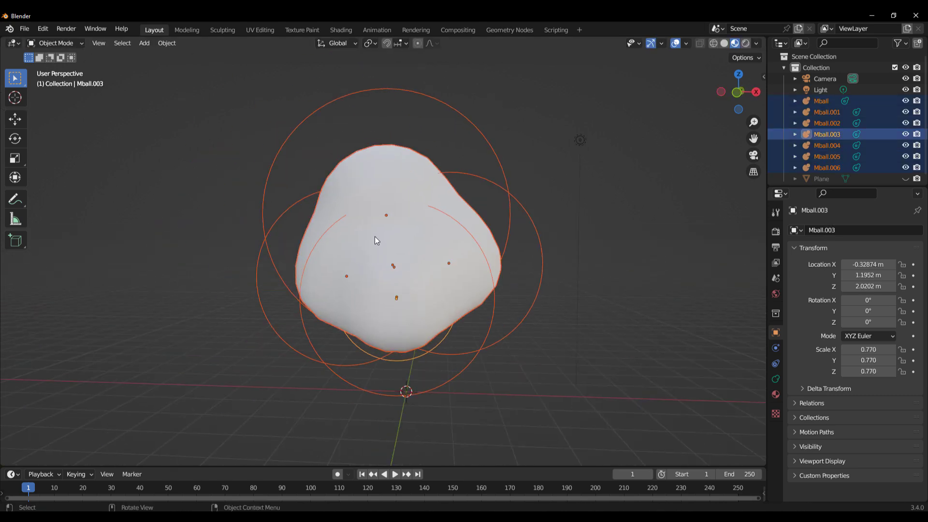
right_click(376, 240)
mouse_move(379, 232)
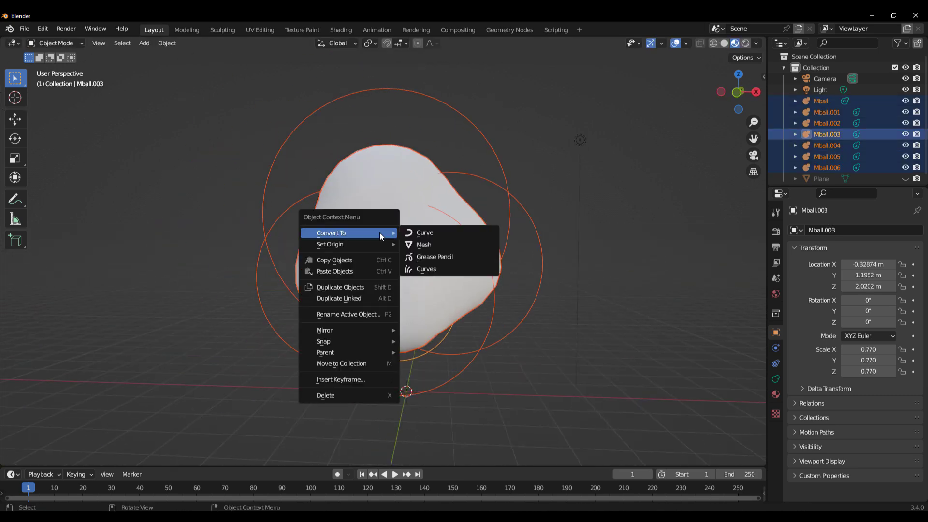
left_click(435, 245)
Set the crown mesh's origin to its own centre and enter Edit Mode on it
left_click(167, 43)
mouse_move(194, 69)
left_click(329, 107)
key("Tab")
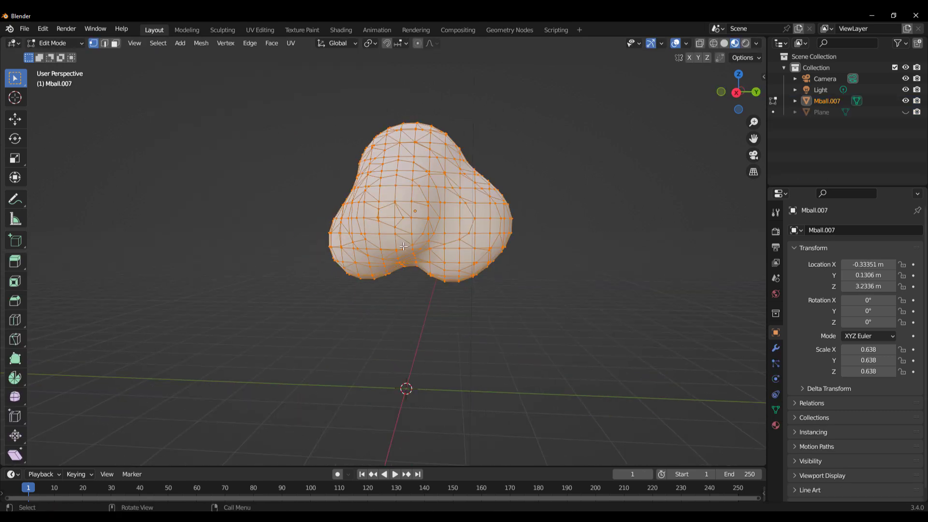
Add a cylinder to the crown mesh, scale it down and position it beneath the crown as a trunk
key("alt+a")
key("shift+a")
left_click(375, 269)
key("s")
left_click(471, 367)
key("g")
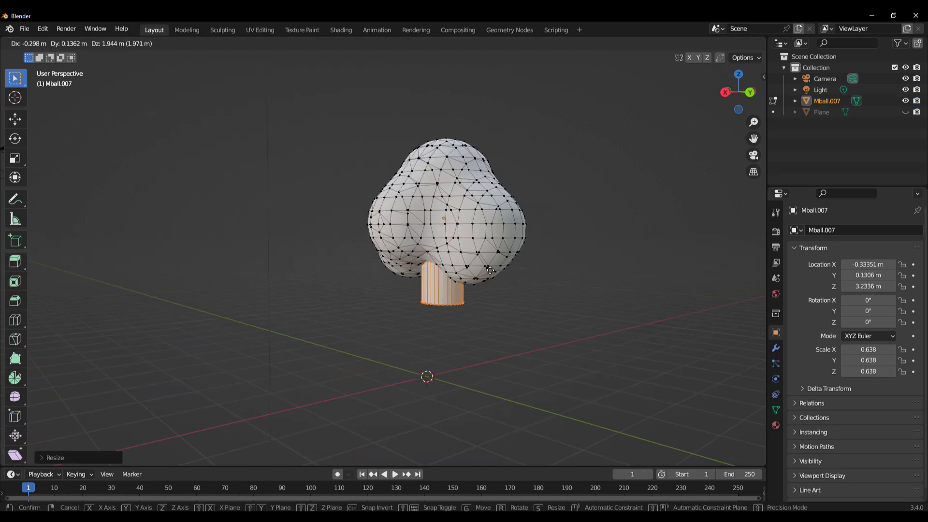
left_click(486, 271)
Lower the trunk's bottom face along Z to the ground and scale it up so the trunk widens downward
key("3")
left_click(457, 308)
key("g")
key("z")
left_click(441, 423)
key("s")
left_click(495, 393)
Bevel the edge of the trunk's bottom face
middle_click_drag(488, 390, 541, 389)
scroll(454, 390, "up", 3)
key("ctrl+b")
left_click(431, 388)
Return the tree to Object Mode and apply smooth shading to it
key("Tab")
scroll(442, 391, "down", 5)
middle_click_drag(464, 367, 411, 333)
scroll(391, 342, "up", 5)
scroll(406, 290, "down", 3)
right_click(403, 203)
left_click(387, 165)
Select all faces of the tree in Edit Mode and project a dream texture with the subject "A Tree" onto them
key("Tab")
key("a")
key("n")
scroll(386, 203, "up", 1)
mouse_move(386, 203)
middle_mouse_down()
mouse_move(362, 205)
mouse_move(387, 200)
middle_mouse_up()
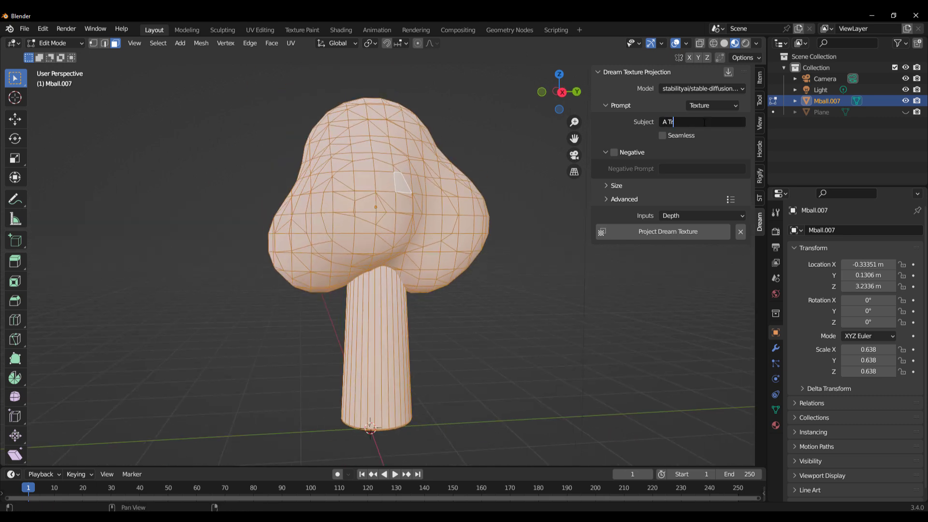
left_click(678, 230)
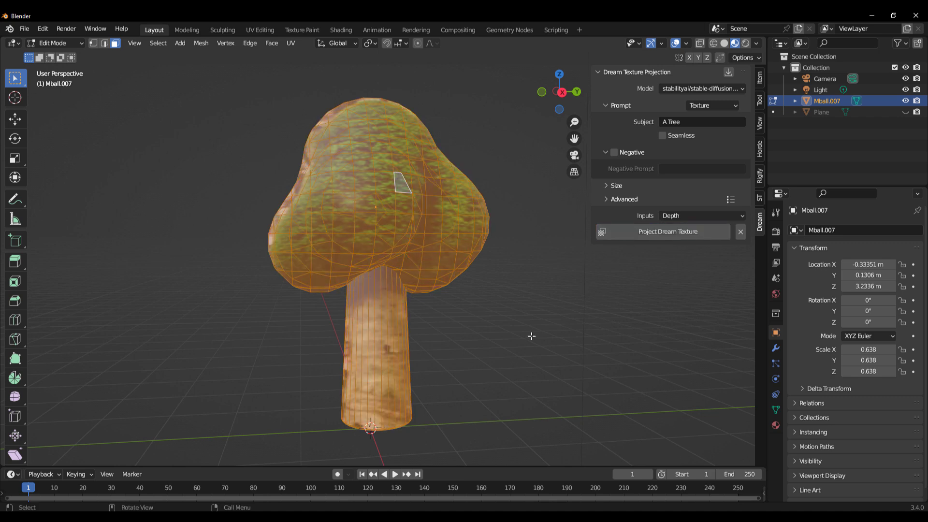
Examine the projected texture on the tree from different angles in Object Mode
key("Tab")
middle_click_drag(530, 338, 480, 338)
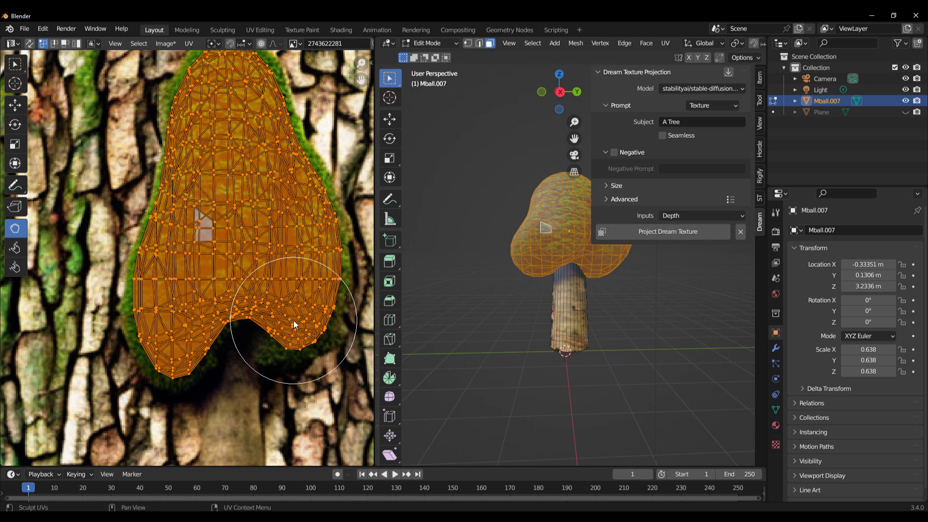
scroll(231, 259, "down", 3)
left_click_drag(212, 137, 208, 147)
left_click_drag(184, 289, 171, 276)
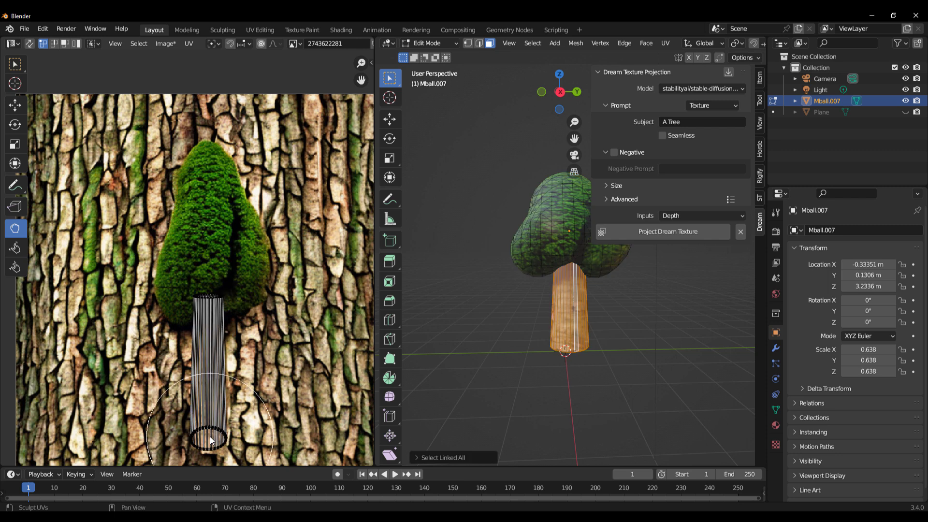
scroll(210, 437, "up", 3)
scroll(213, 407, "down", 3)
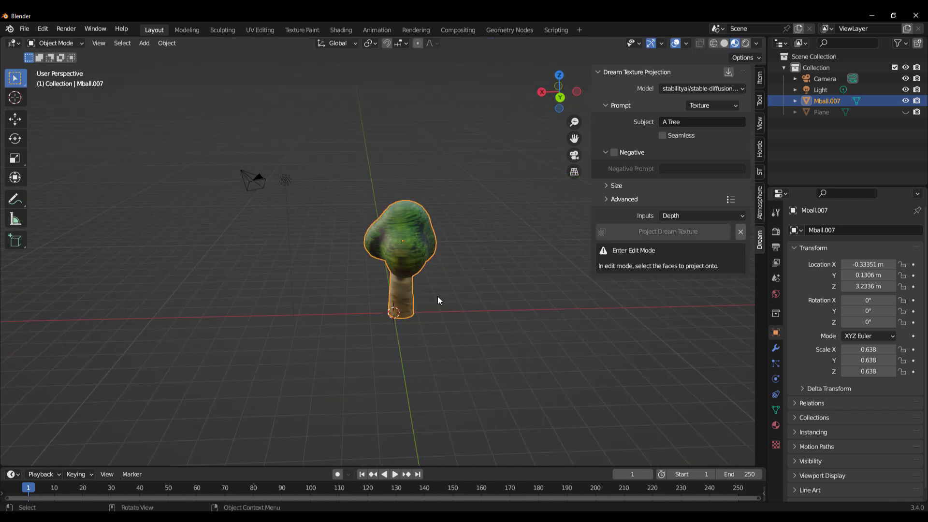
scroll(437, 297, "up", 4)
middle_click_drag(437, 298, 460, 292)
key("Tab")
left_click(460, 292)
key("Tab")
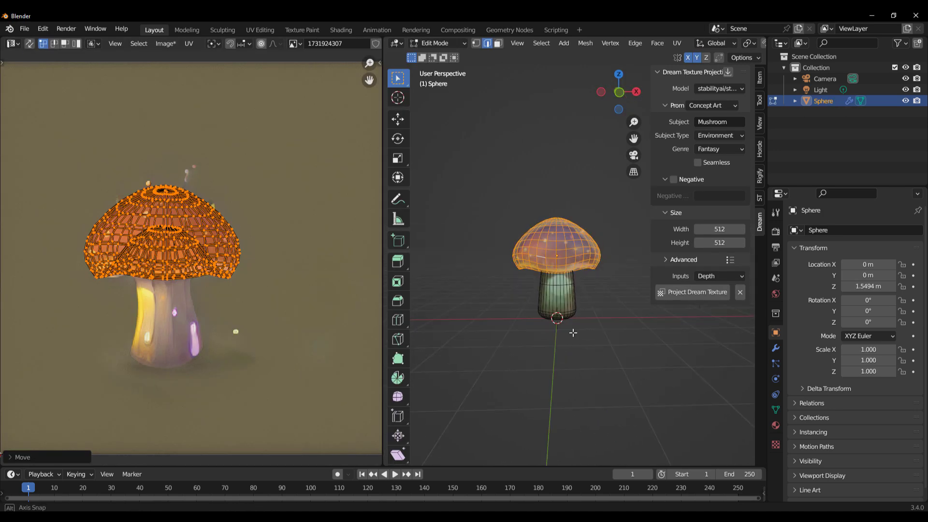
scroll(569, 332, "up", 5)
scroll(569, 332, "down", 5)
mouse_move(569, 331)
middle_mouse_down()
mouse_move(541, 285)
mouse_move(576, 324)
middle_mouse_up()
scroll(588, 311, "up", 5)
scroll(575, 324, "down", 2)
scroll(575, 324, "up", 5)
scroll(570, 326, "down", 4)
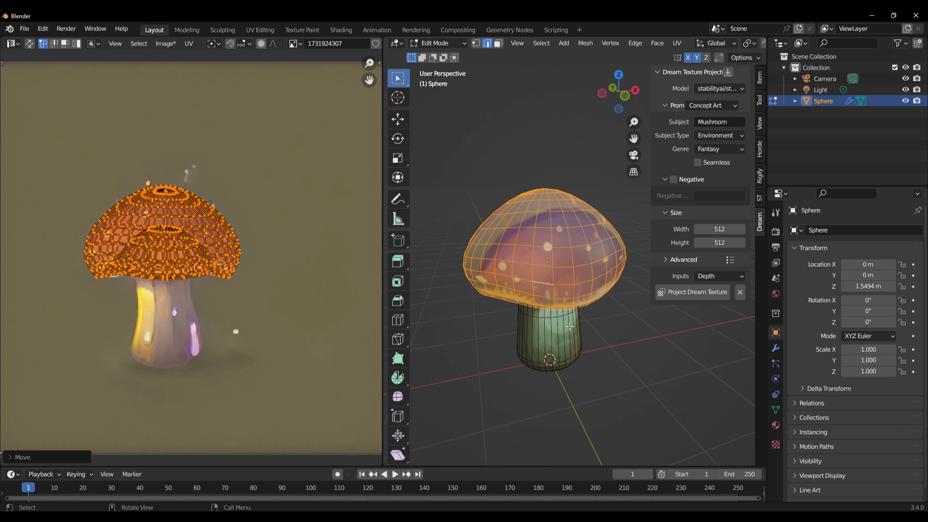
Narrow the Dream Textures sidebar and scale the mushroom cap's UVs down to fit inside the painted cap
left_click_drag(651, 123, 586, 122)
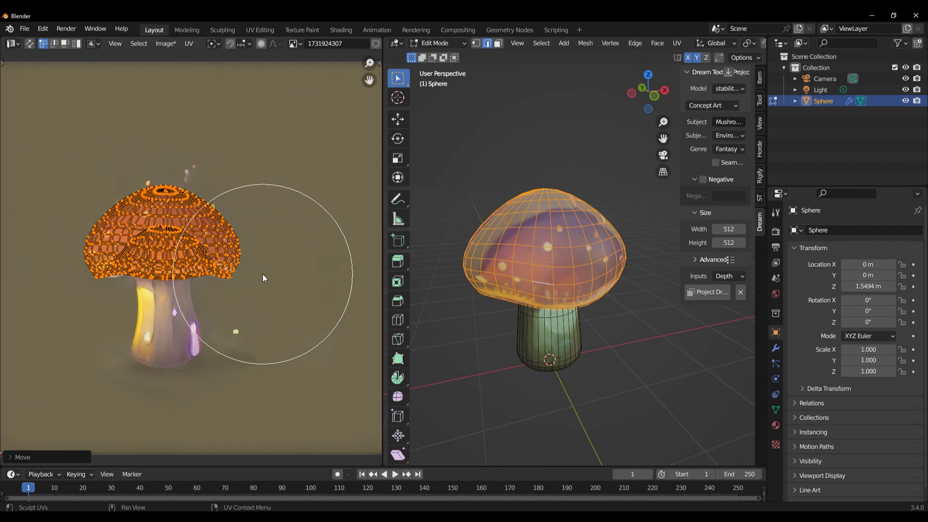
key("s")
left_click(227, 259)
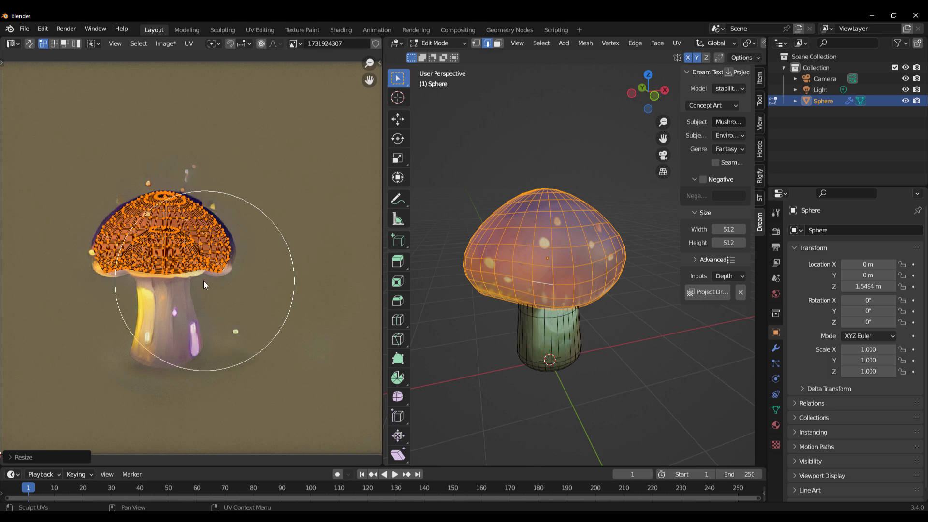
Show the UV editor's tools and grab the cap UVs' outer edges to match the painted cap's outline
left_click(2, 62)
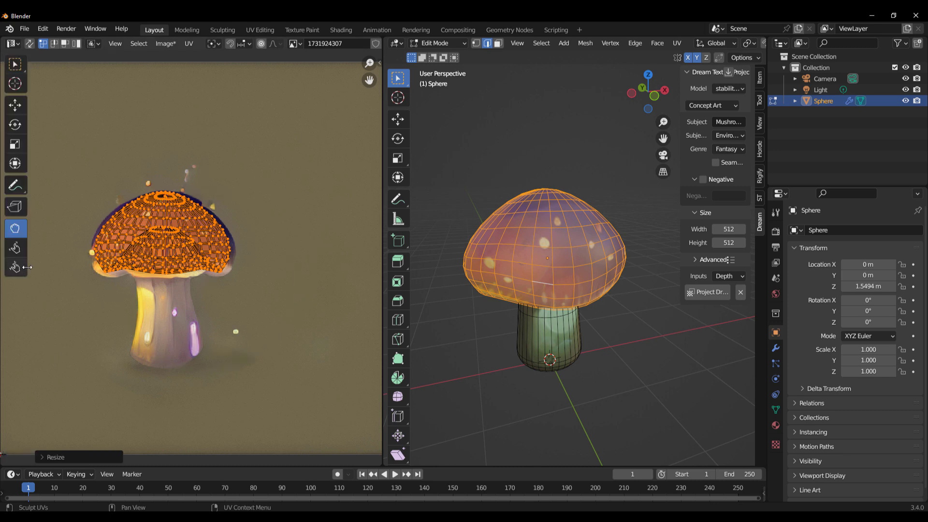
left_click_drag(99, 251, 107, 251)
left_click_drag(152, 189, 153, 192)
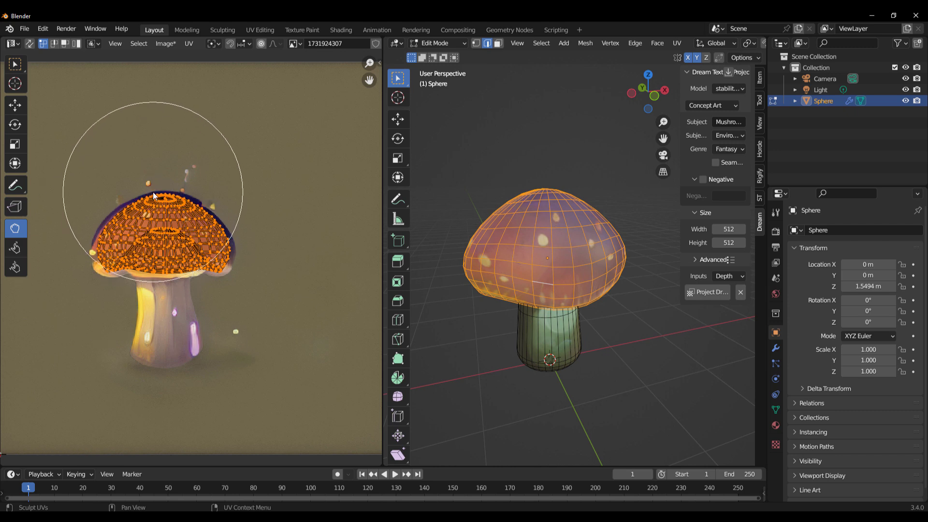
left_click_drag(221, 252, 226, 251)
Check the mushroom's adjusted texture in Object Mode, return to Edit Mode and select the linked geometry of the stem
mouse_move(585, 381)
middle_mouse_down()
mouse_move(607, 419)
mouse_move(451, 377)
middle_mouse_up()
middle_click_drag(530, 329, 588, 291)
key("Tab")
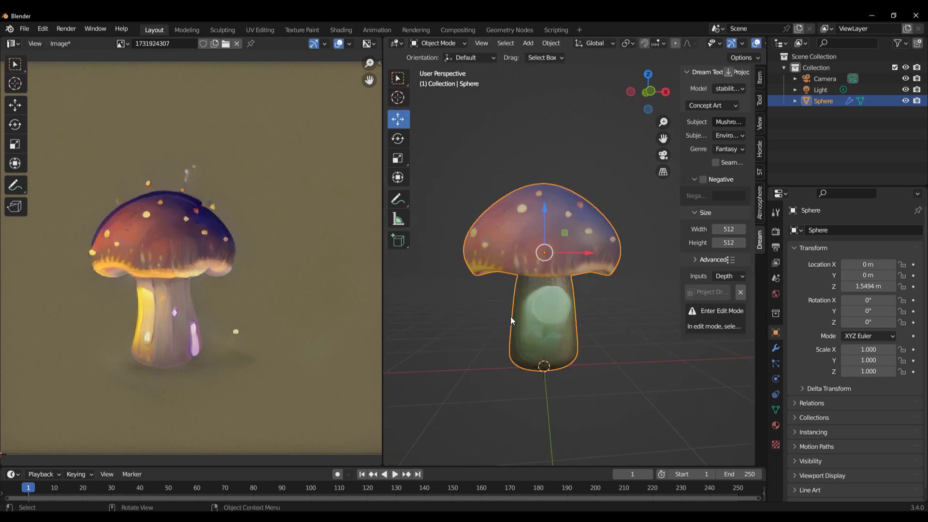
key("Tab")
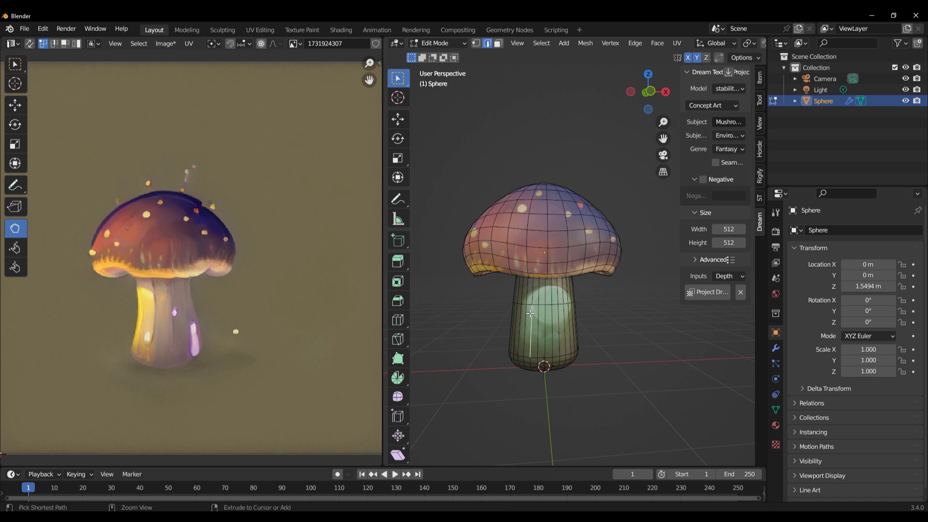
key("ctrl+l")
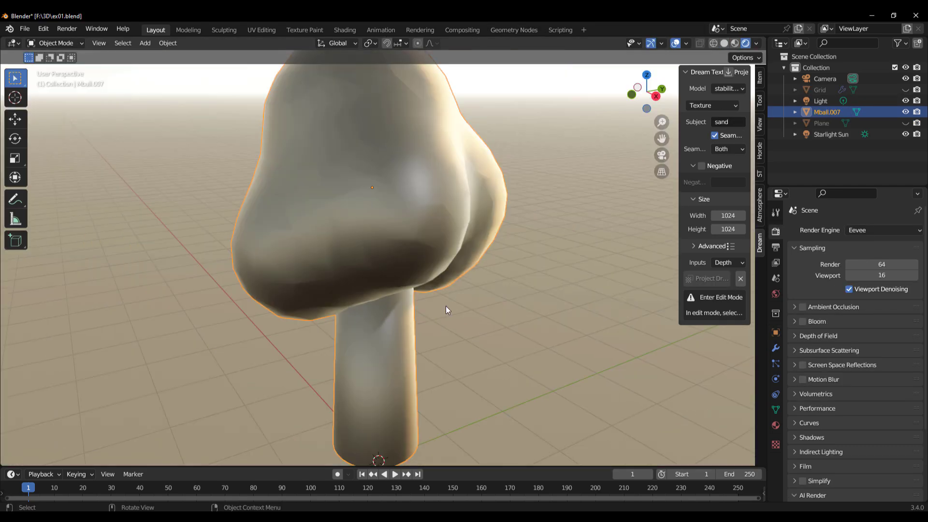
Switch the tree scene's render engine to Cycles
middle_click_drag(445, 306, 463, 295)
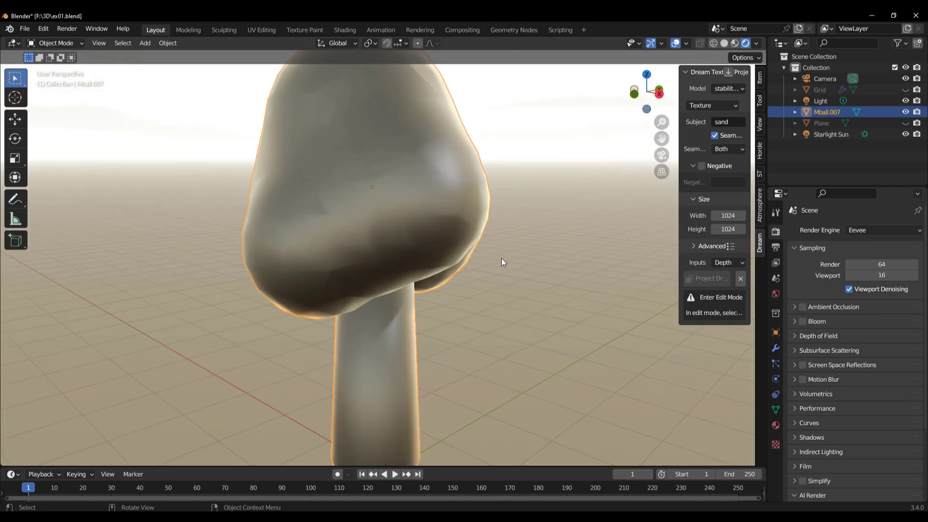
scroll(501, 259, "down", 3)
middle_click_drag(501, 259, 362, 276)
left_click(865, 231)
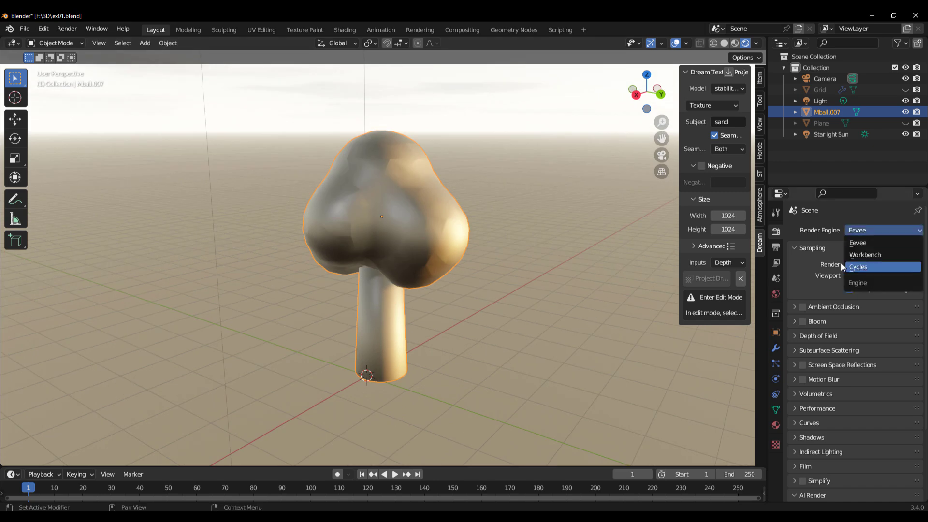
left_click(852, 265)
Add a plane beneath the tree and scale it up as ground
middle_click_drag(460, 344, 429, 334)
key("shift+a")
mouse_move(399, 288)
left_click(456, 289)
key("s")
left_click(450, 220)
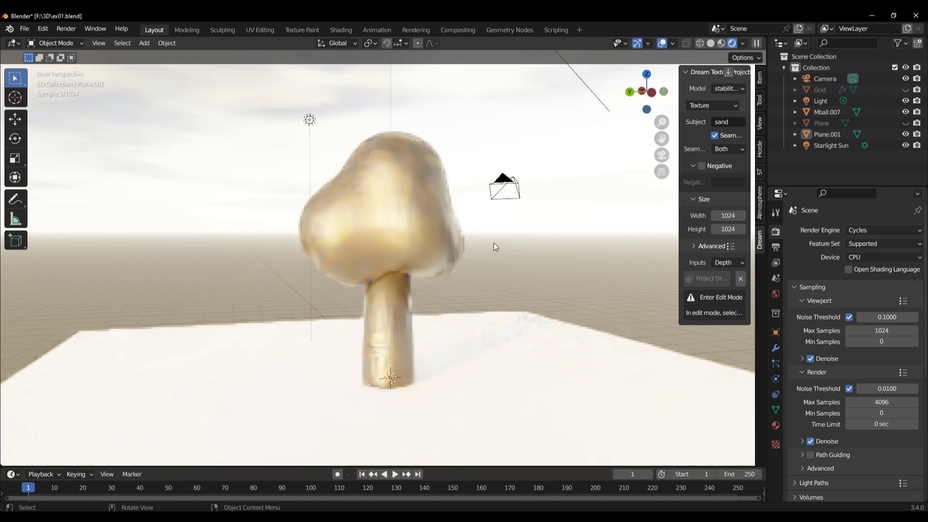
mouse_move(493, 244)
middle_mouse_down()
mouse_move(513, 263)
mouse_move(633, 250)
mouse_move(292, 272)
mouse_move(259, 341)
mouse_move(549, 325)
mouse_move(503, 249)
middle_mouse_up()
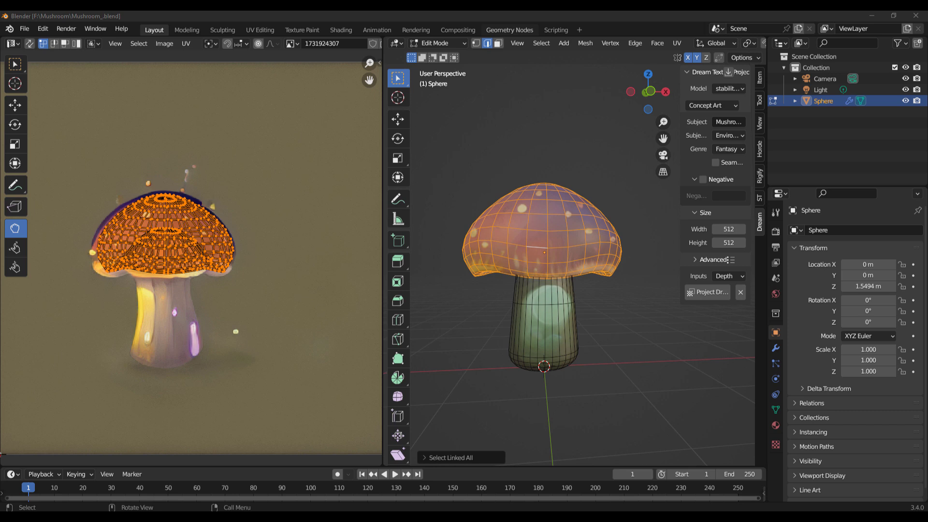
left_click(171, 46)
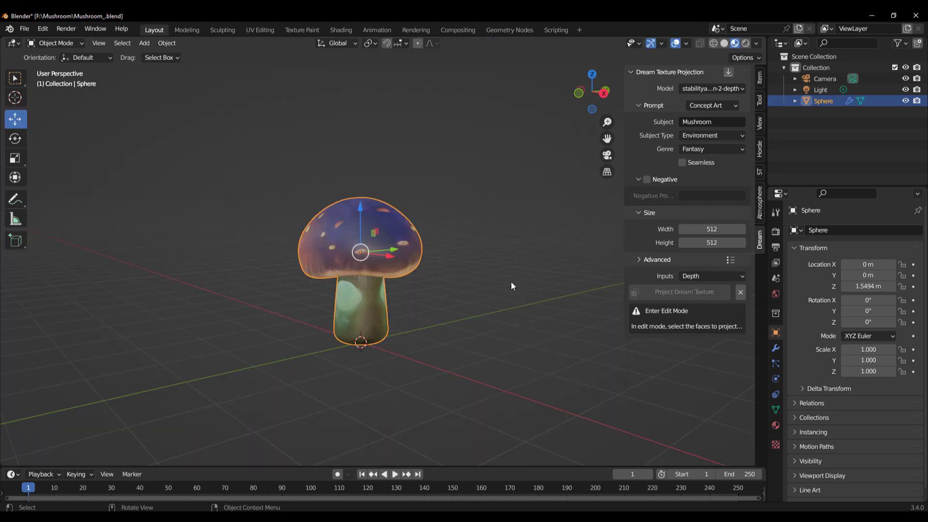
middle_click_drag(508, 296, 534, 296)
scroll(386, 266, "up", 3)
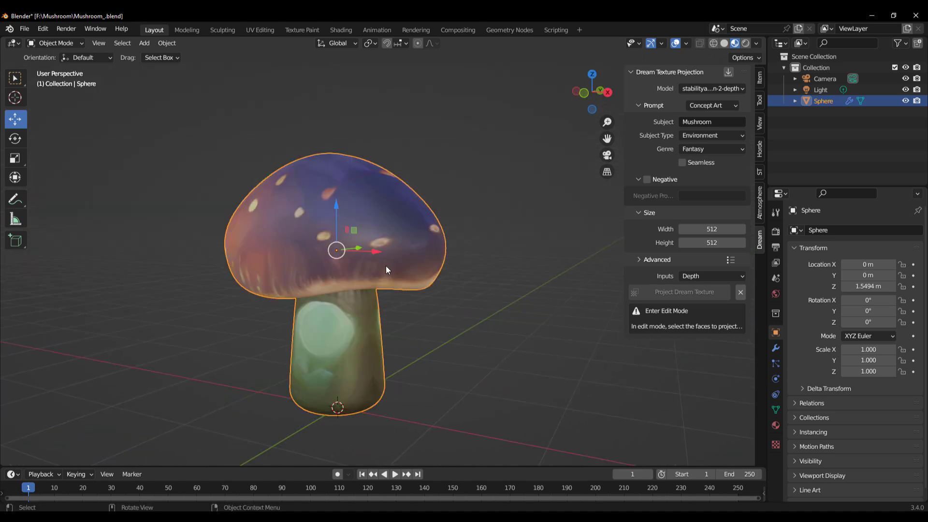
left_click(302, 30)
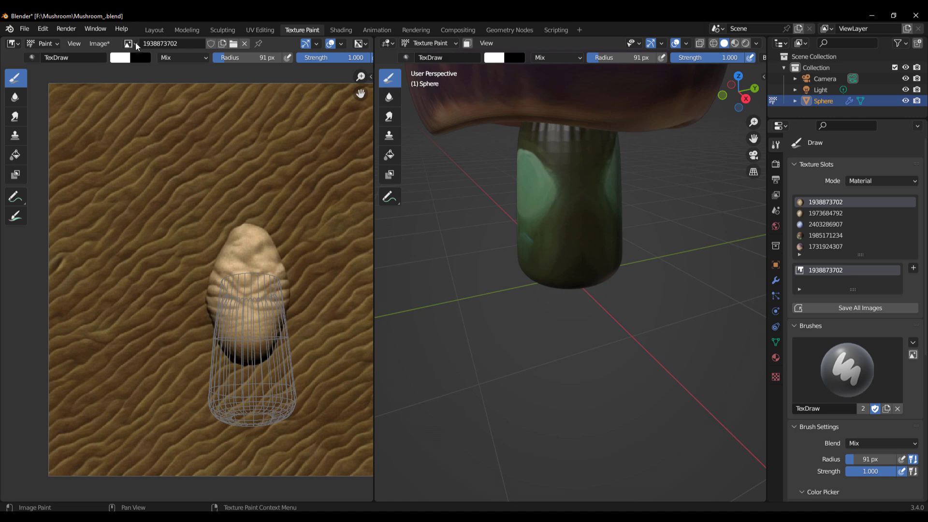
left_click(129, 44)
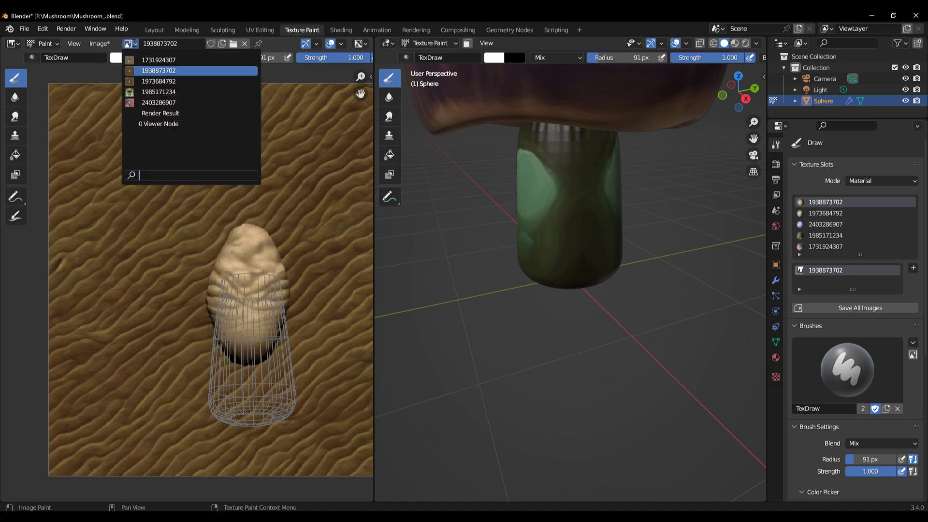
left_click(145, 93)
Set the brush to red with a 27 px radius and paint the lower part of the mushroom stem
middle_click_drag(488, 237, 519, 215)
middle_click_drag(521, 218, 519, 322, "shift")
left_click(121, 58)
left_click(155, 145)
key("f")
left_click(291, 400)
left_click_drag(229, 418, 289, 421)
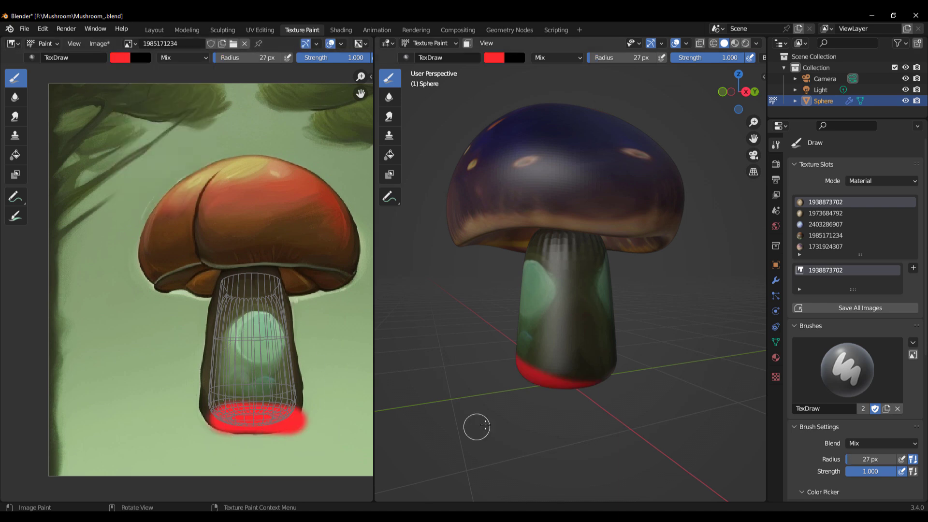
middle_click_drag(588, 420, 643, 421)
mouse_move(253, 423)
left_mouse_down()
mouse_move(217, 402)
mouse_move(232, 375)
left_mouse_up()
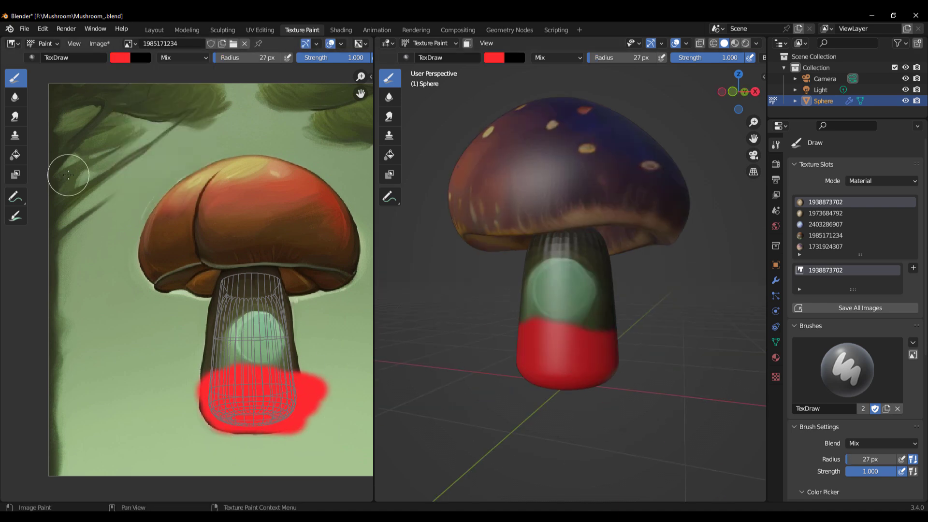
Sample an orange-red from the painted cap in the image and paint the whole stem with it
left_click(120, 57)
left_click(203, 179)
left_click(310, 183)
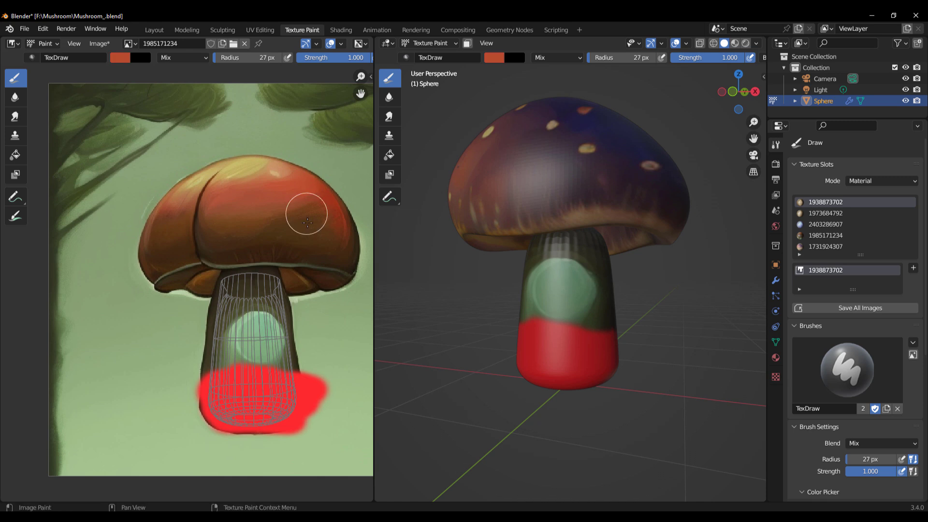
mouse_move(298, 370)
left_mouse_down()
mouse_move(184, 377)
mouse_move(288, 385)
mouse_move(296, 332)
mouse_move(231, 319)
mouse_move(287, 303)
left_mouse_up()
middle_click_drag(500, 319, 562, 337)
Sample yellow from the painted cap and paint spots around the stem with a 12 px brush
left_click(120, 57)
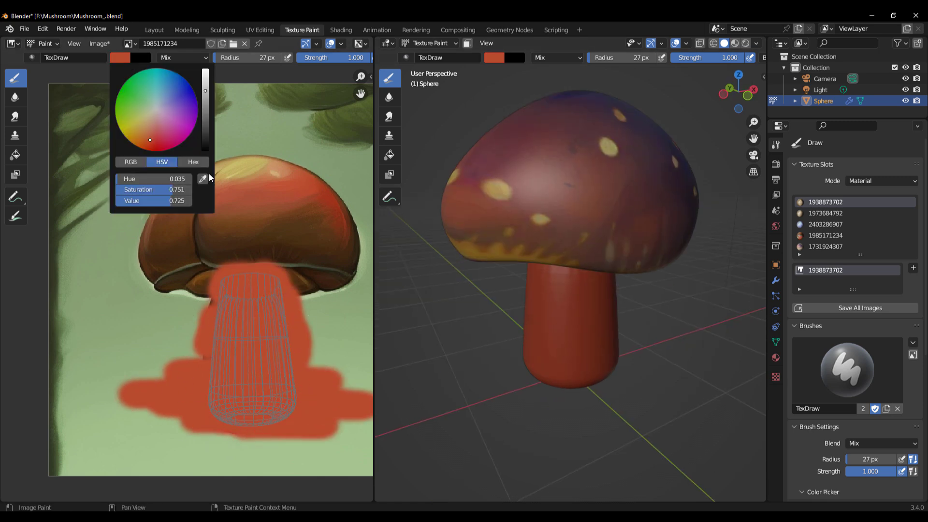
left_click(203, 179)
left_click(247, 168)
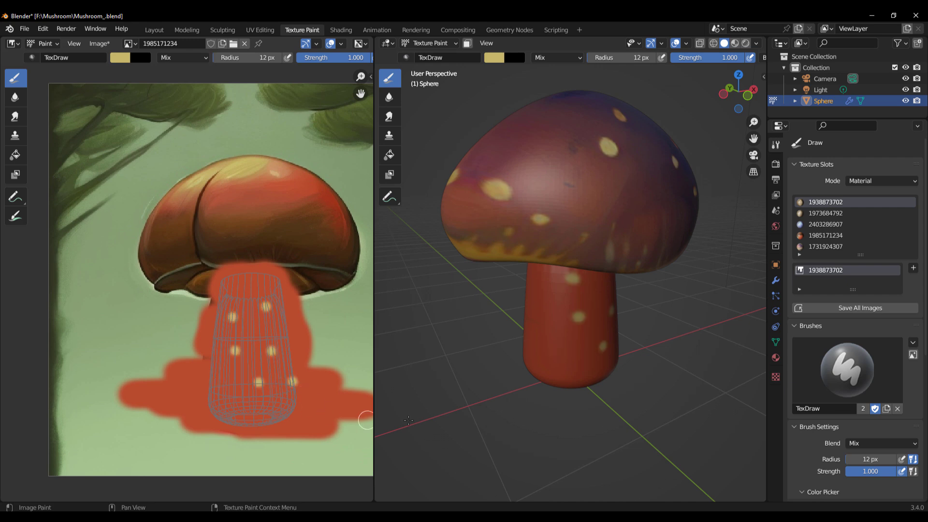
middle_click_drag(469, 406, 574, 350)
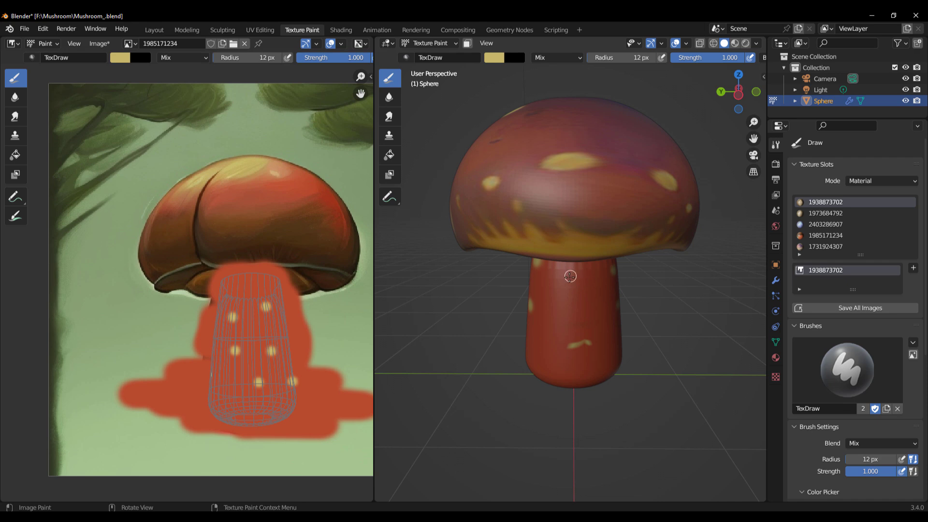
middle_click_drag(612, 356, 550, 369)
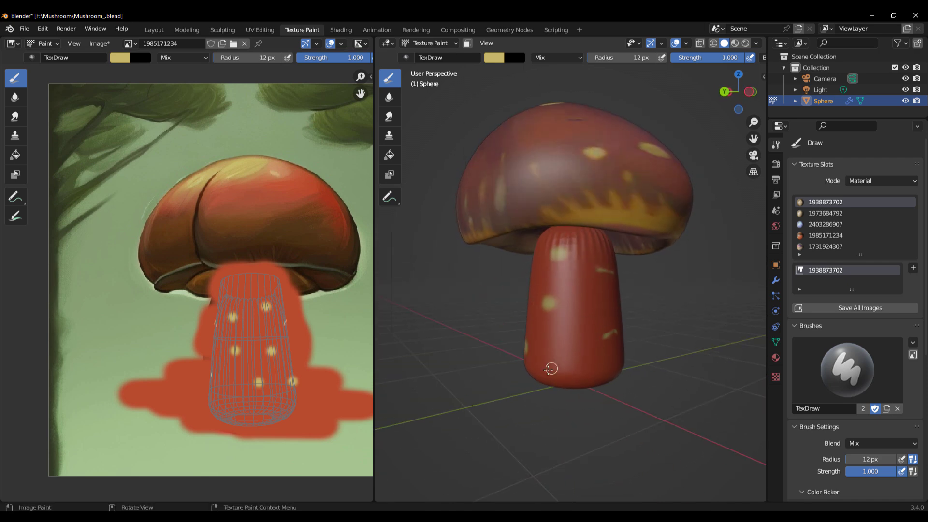
Join the image editor and the 3D viewport into a single area
middle_click_drag(641, 379, 441, 301)
scroll(568, 315, "down", 3)
right_click(373, 300)
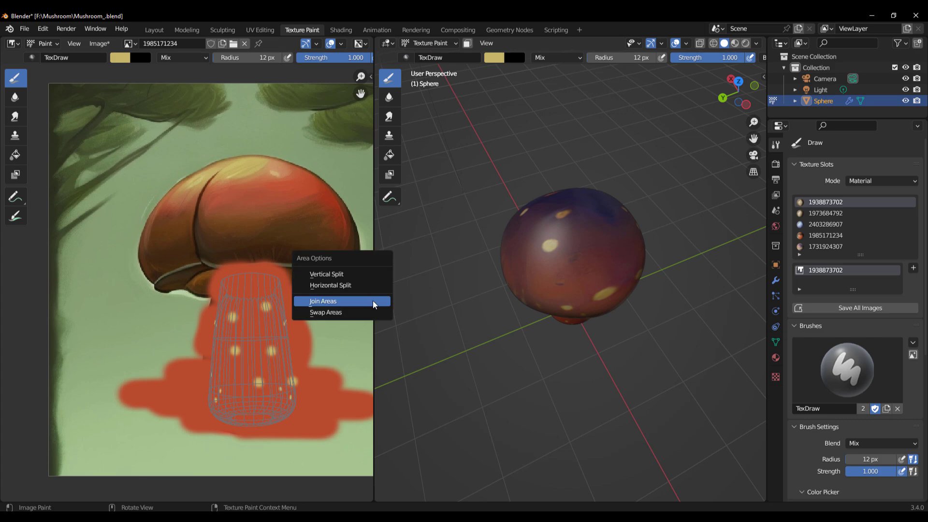
left_click(373, 303)
left_click(217, 295)
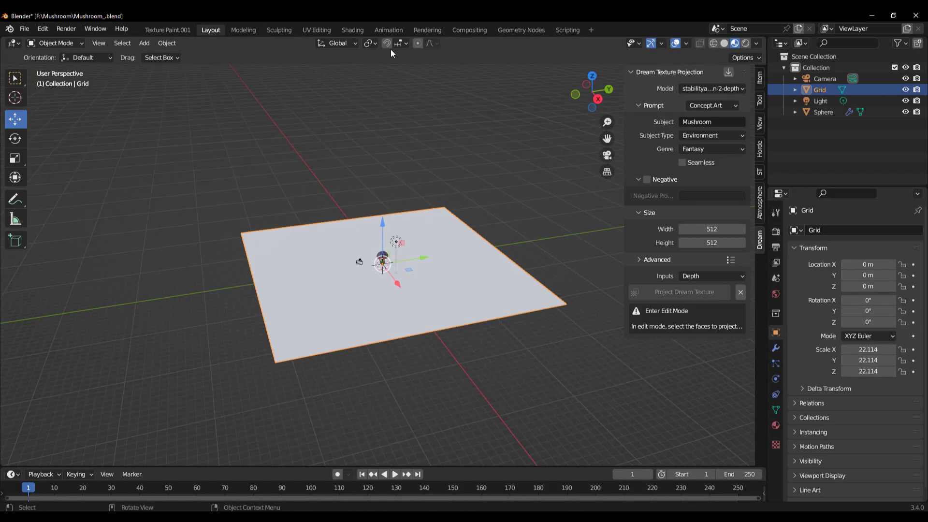
Sculpt the ground grid into rolling hills with the Grab brush at a 218 px radius
left_click(279, 29)
left_click_drag(522, 299, 555, 319)
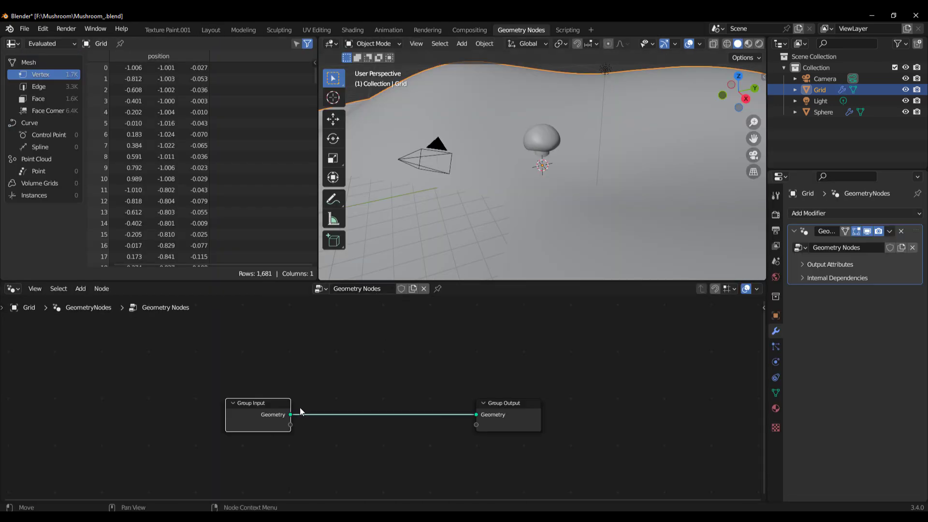
left_click_drag(300, 407, 315, 337)
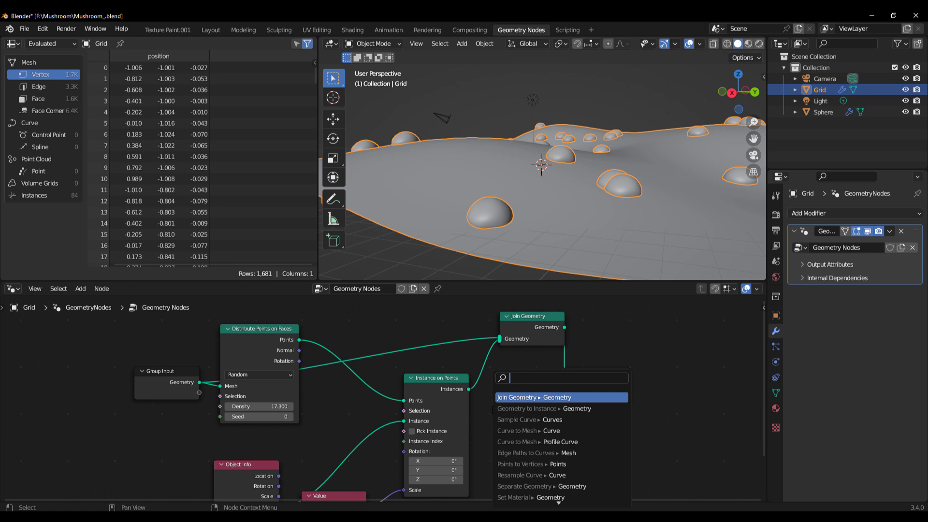
Insert a Transform node after Instance on Points and set its Z translation to 0.03 m
type("trans")
key("Return")
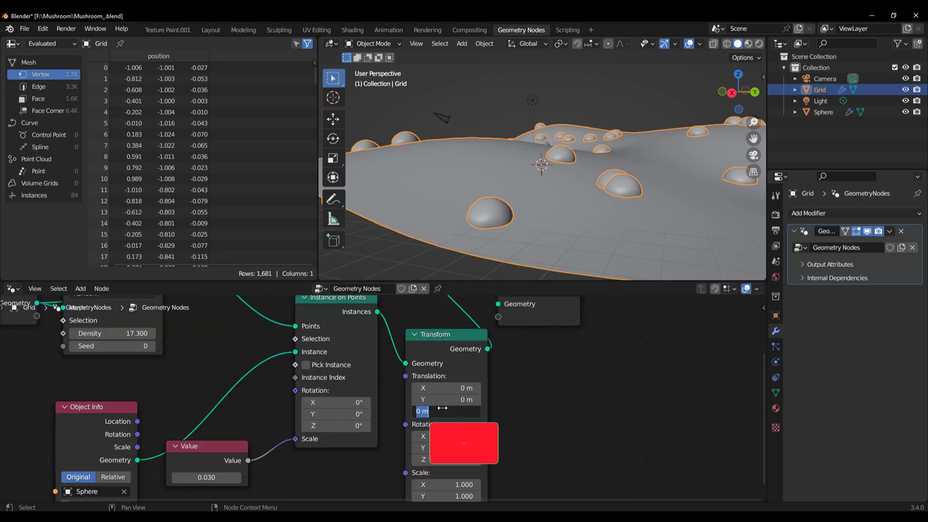
left_click_drag(425, 411, 464, 410)
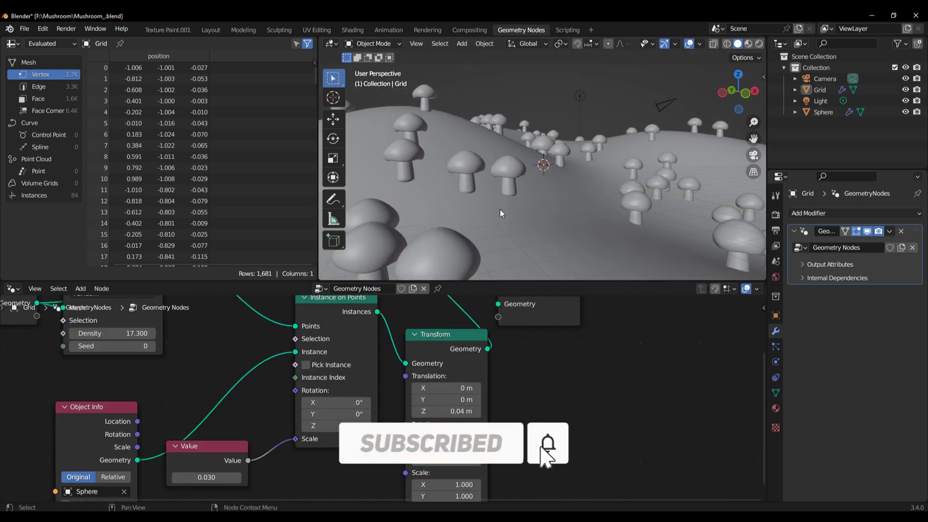
middle_click_drag(531, 188, 537, 186)
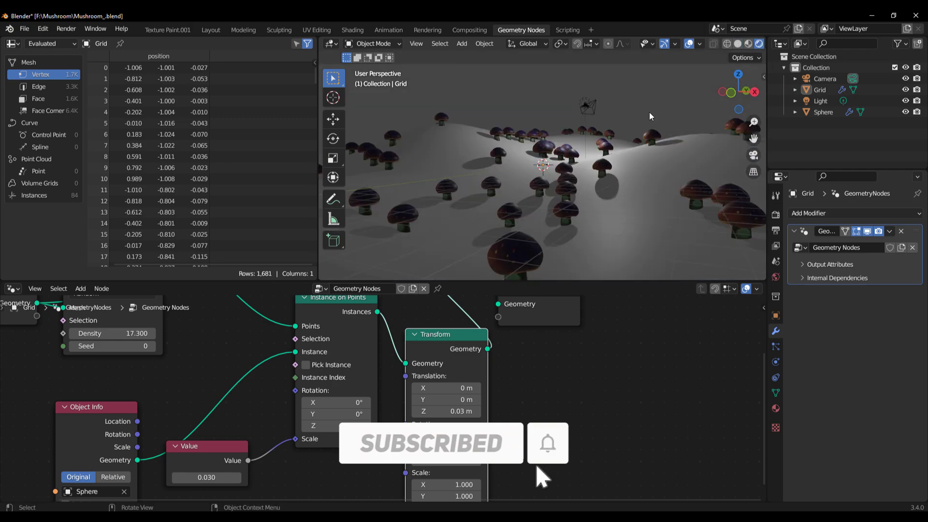
Enable Physical Atmosphere for the mushroom scene and set the Cycles device to GPU Compute
middle_click_drag(648, 112, 595, 213)
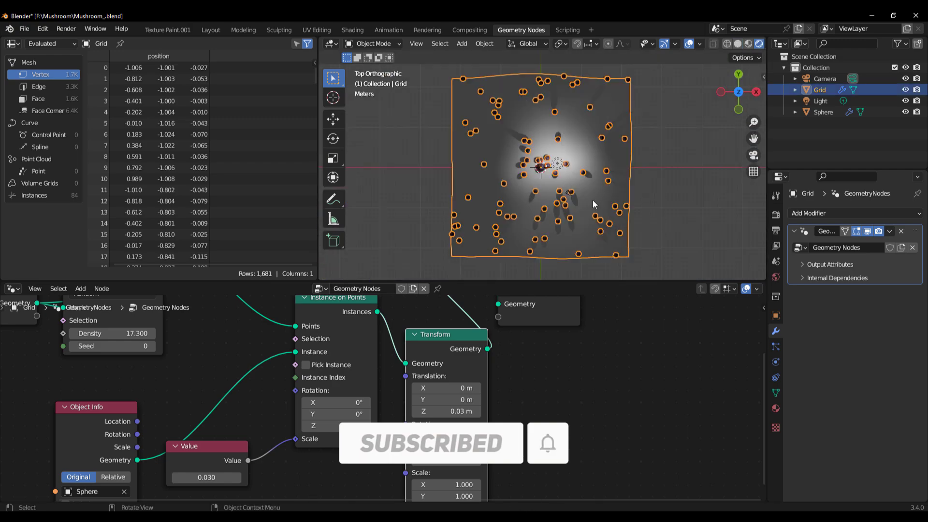
key("n")
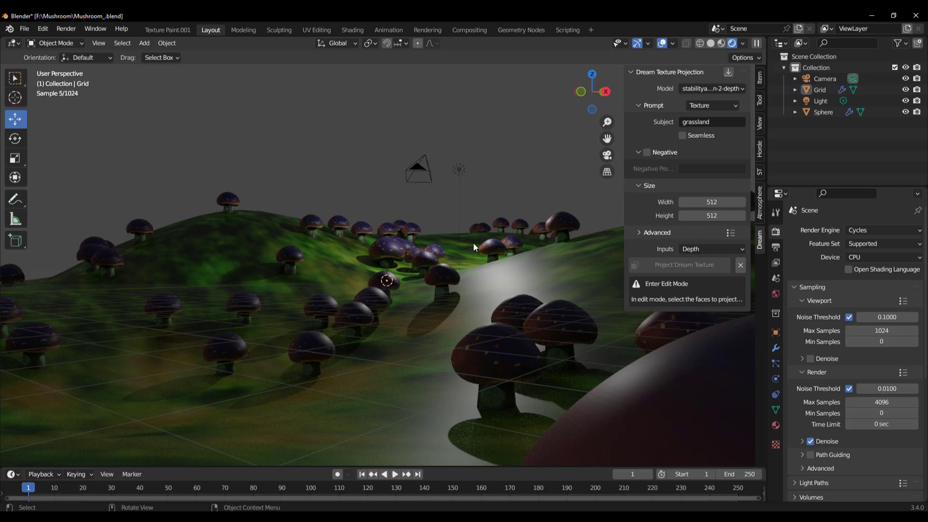
left_click(759, 203)
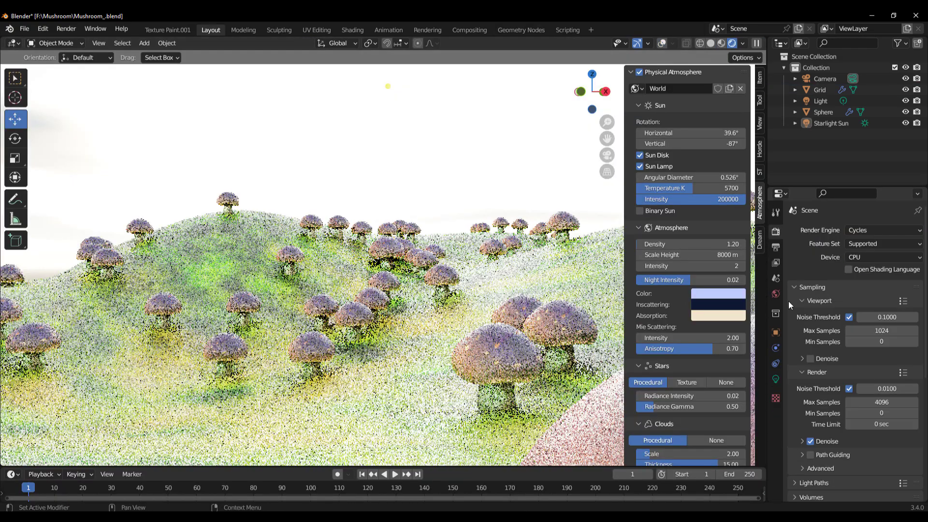
left_click(883, 257)
left_click(883, 270)
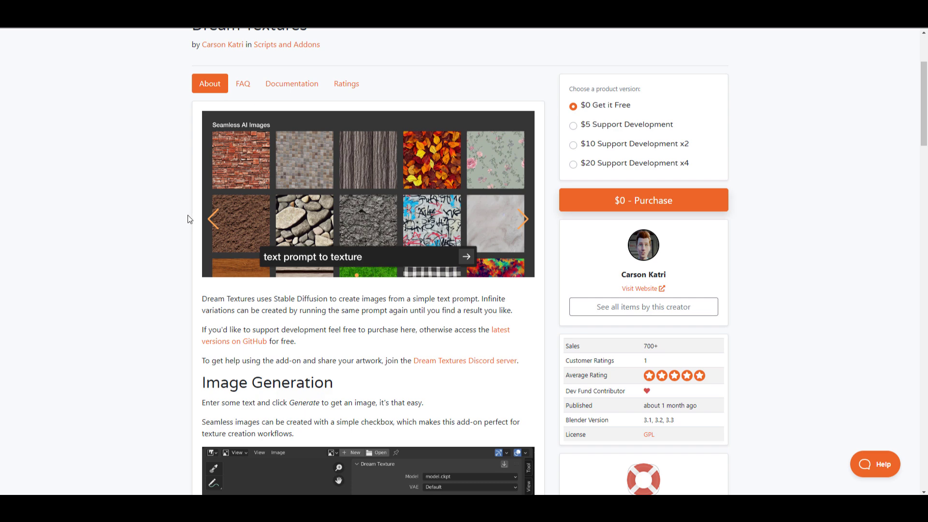
Look over the Dream Textures add-on's product page in the web browser
scroll(159, 219, "up", 3)
scroll(133, 220, "down", 2)
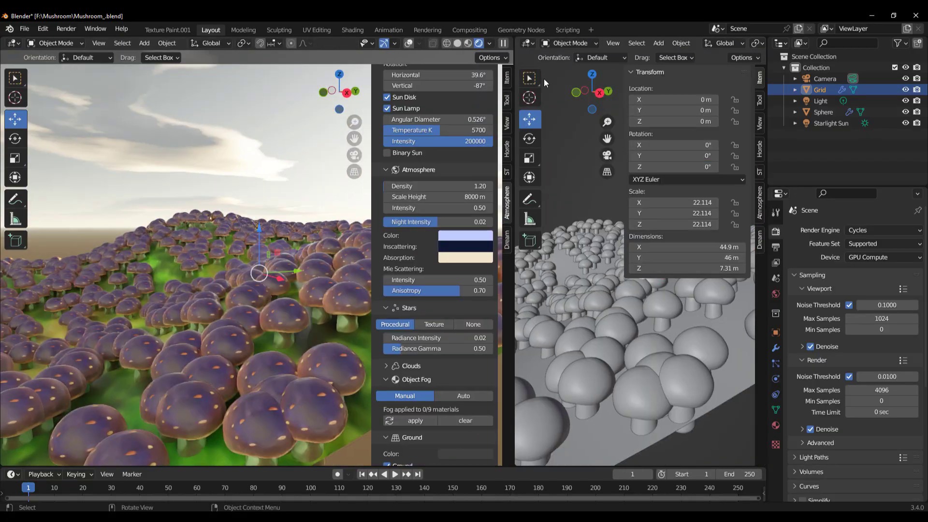
Change the second viewport to the Geometry Node Editor and set the Distribute Points on Faces density to 196.3
left_click(527, 44)
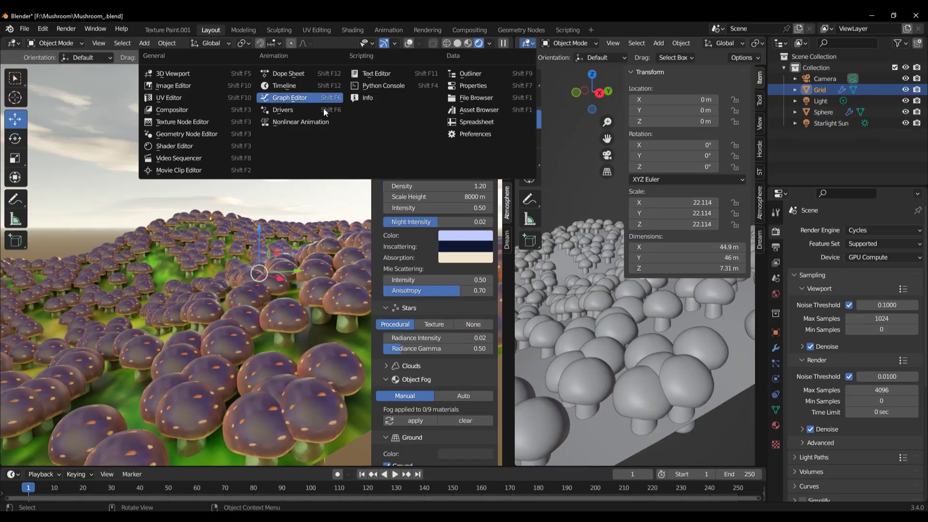
left_click(174, 124)
middle_click_drag(563, 362, 650, 334)
left_click_drag(587, 404, 626, 404)
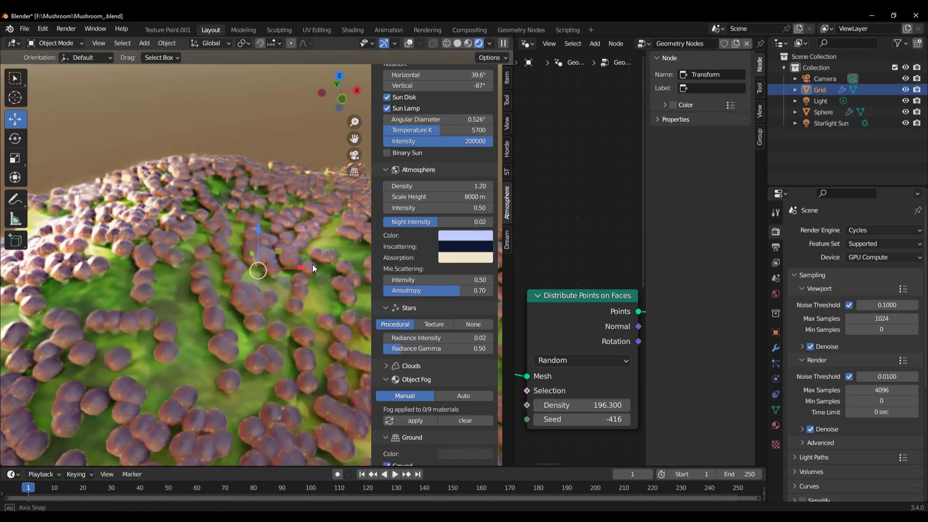